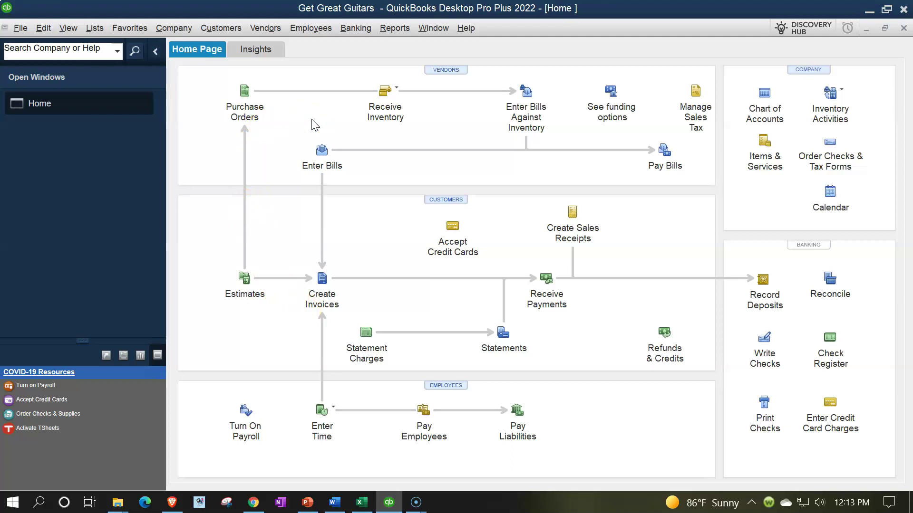
# - Review the company-wide Items & Inventory preferences for purchase orders and inventory, leaving the settings as they are
pyautogui.click(44, 29)
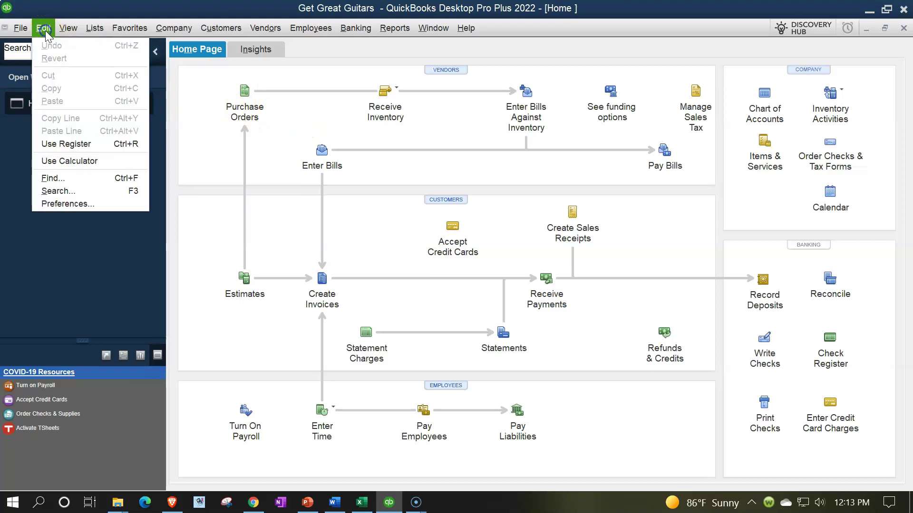
pyautogui.click(70, 205)
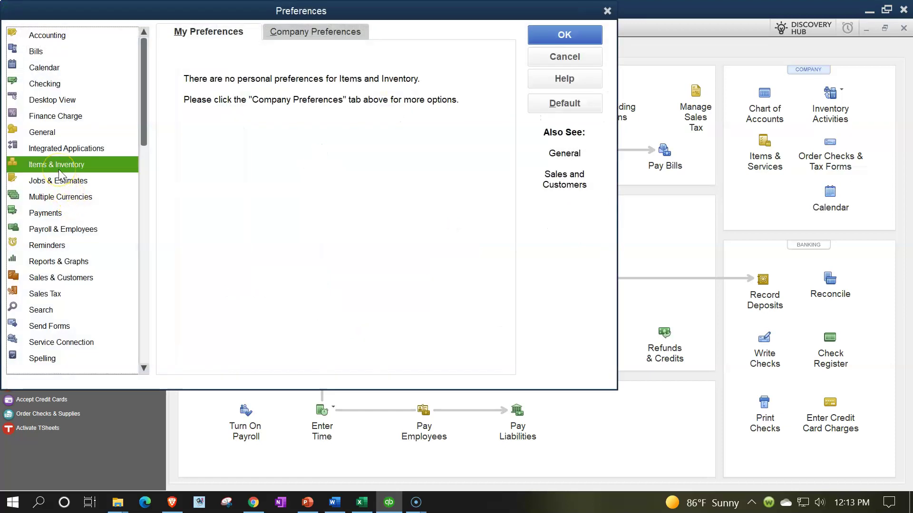
pyautogui.click(304, 33)
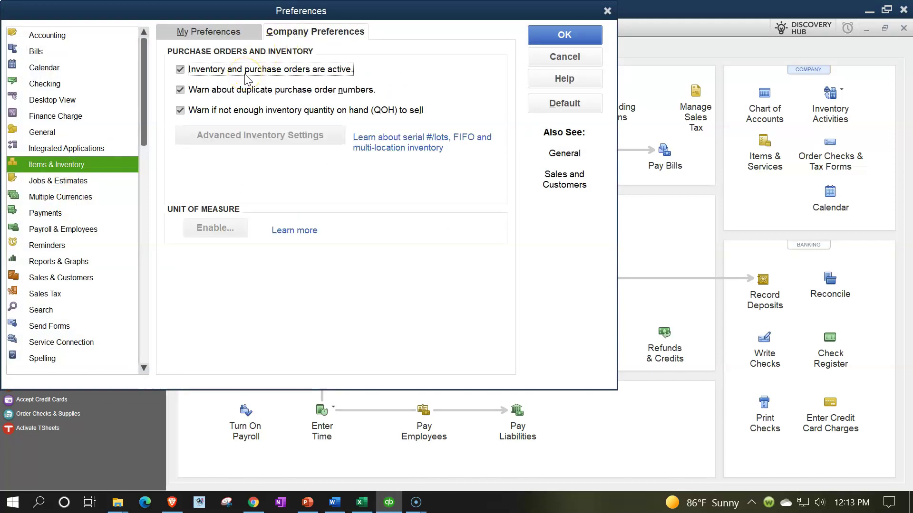
pyautogui.click(607, 11)
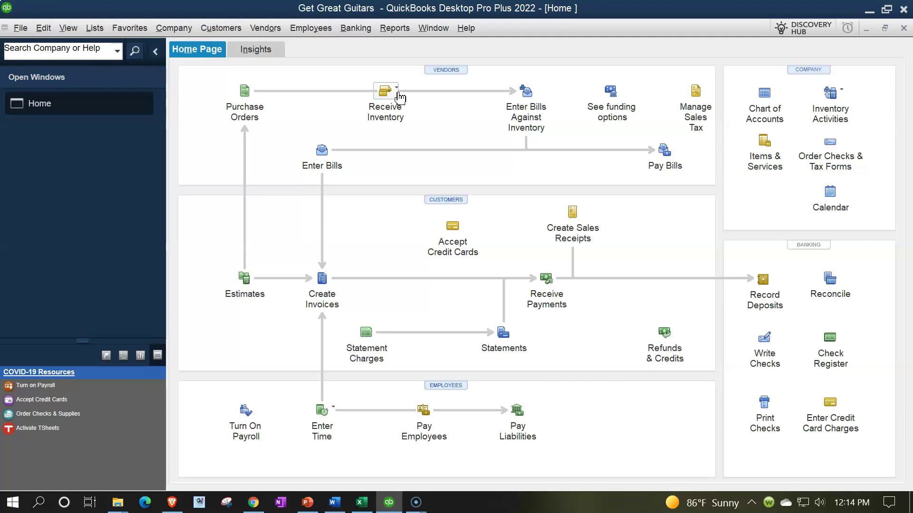
# - Start a new purchase order with both side panes collapsed and choose Epiphone as the vendor
pyautogui.click(246, 96)
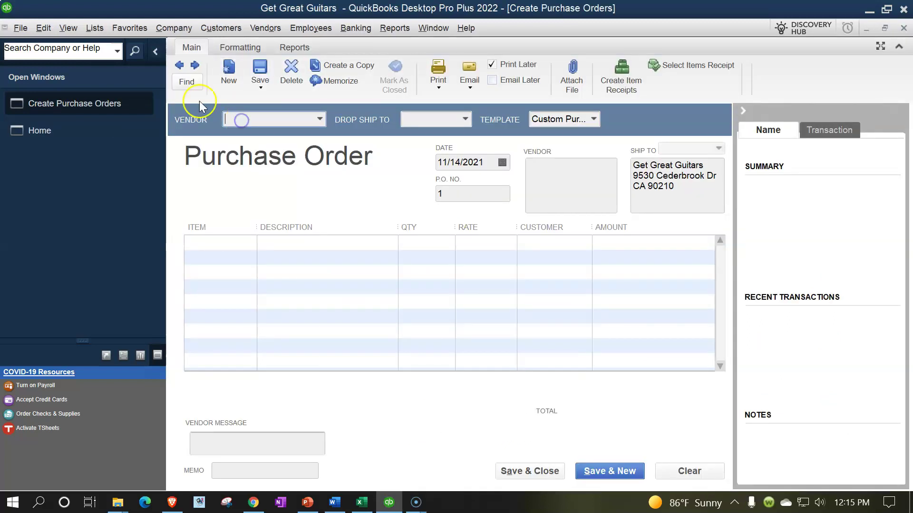
pyautogui.click(156, 52)
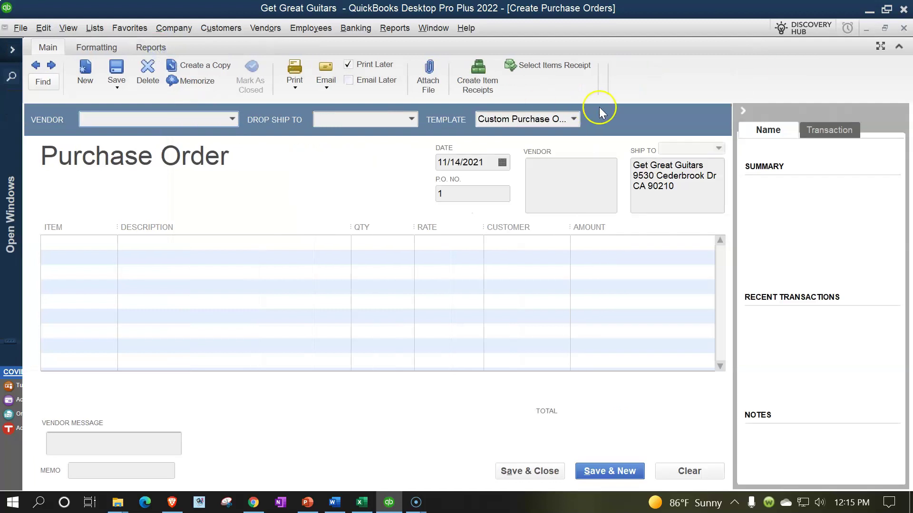
pyautogui.click(744, 116)
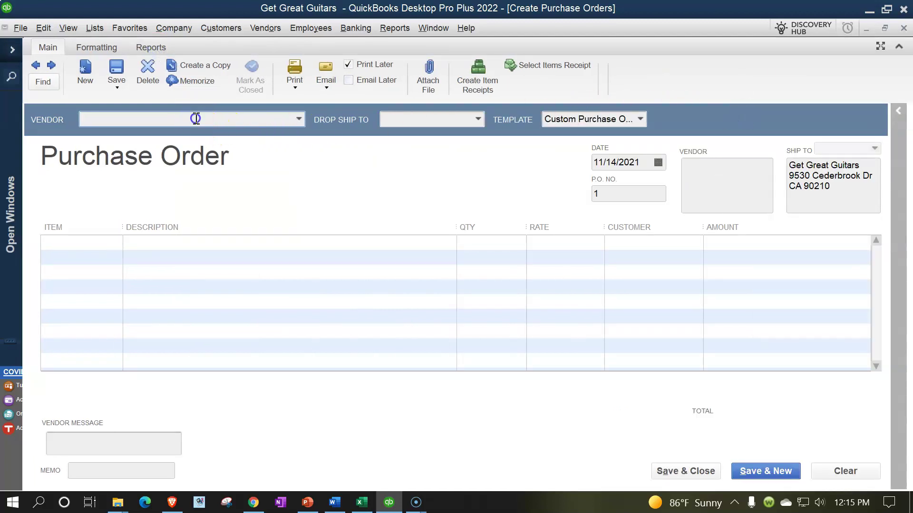
pyautogui.write('Epiphone')
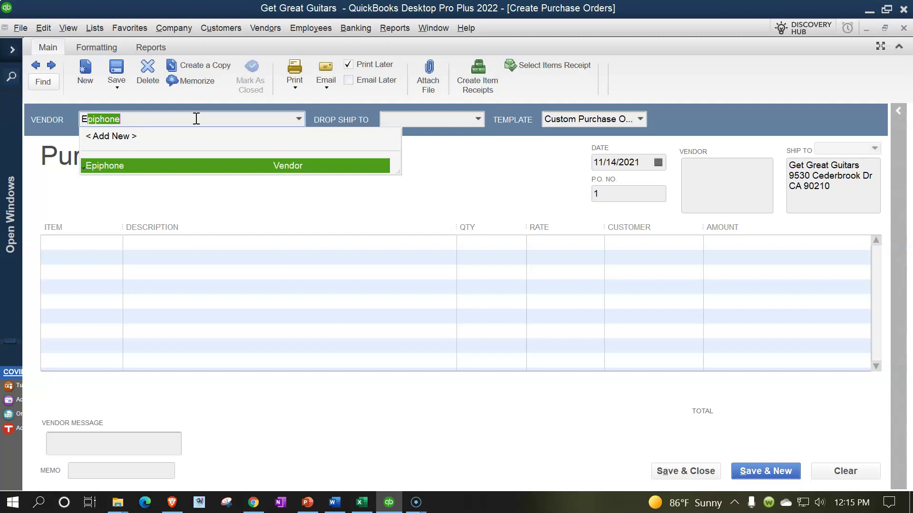
pyautogui.press('Tab')
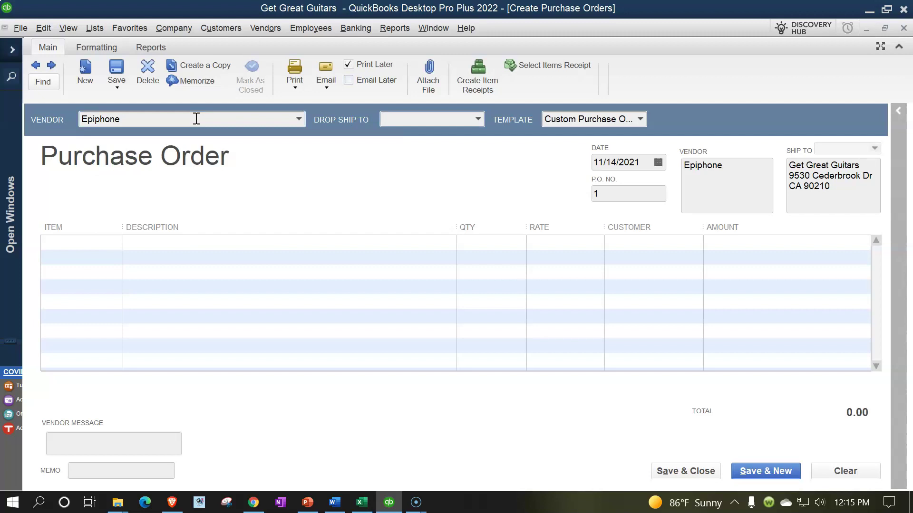
# - Date the Epiphone purchase order 01/12/2022, keeping the default template and ship-to address
pyautogui.press('Tab')
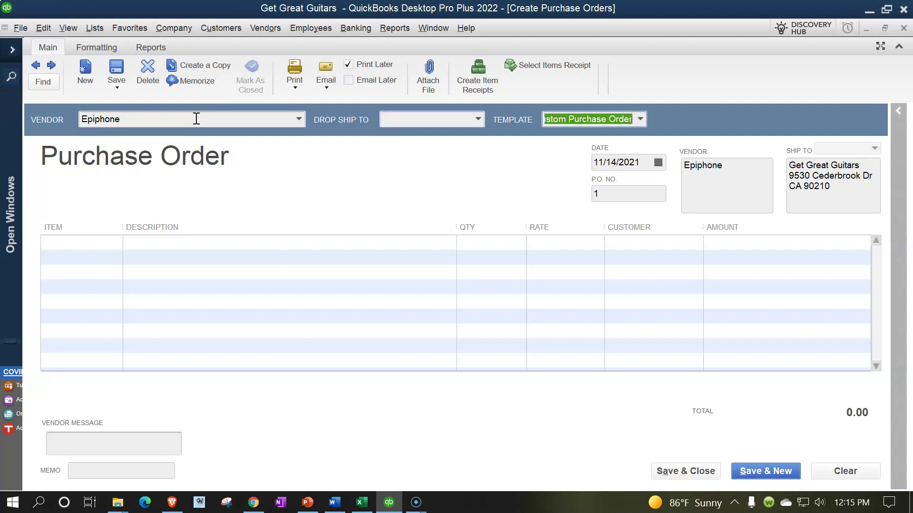
pyautogui.press('Tab')
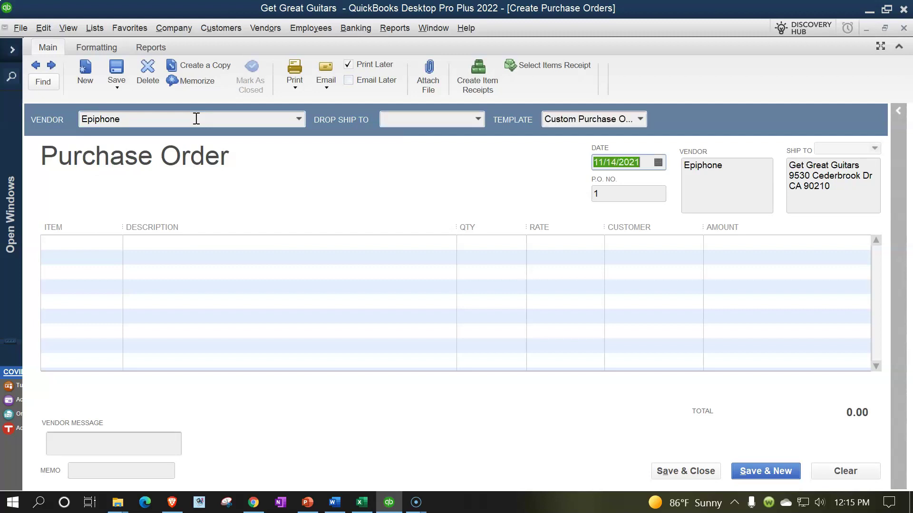
pyautogui.write('011')
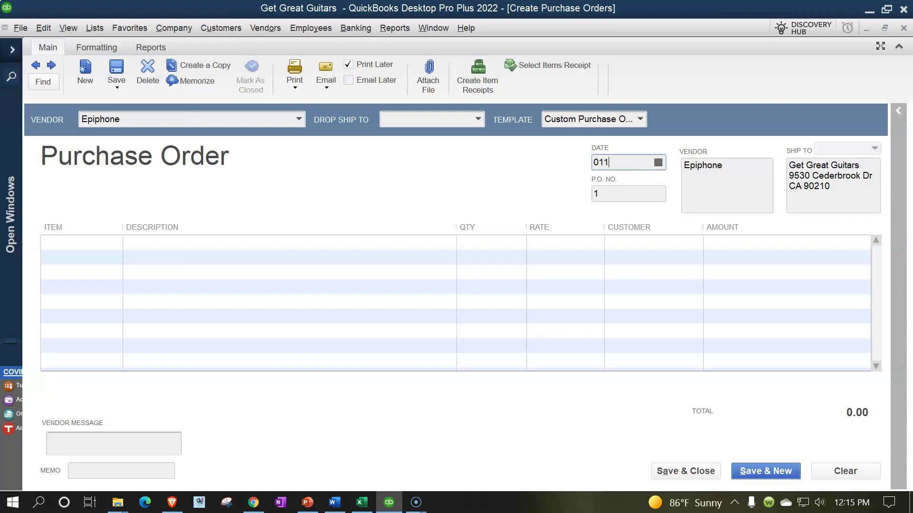
pyautogui.write('221')
pyautogui.press('Tab')
pyautogui.press('Tab')
pyautogui.press('Tab')
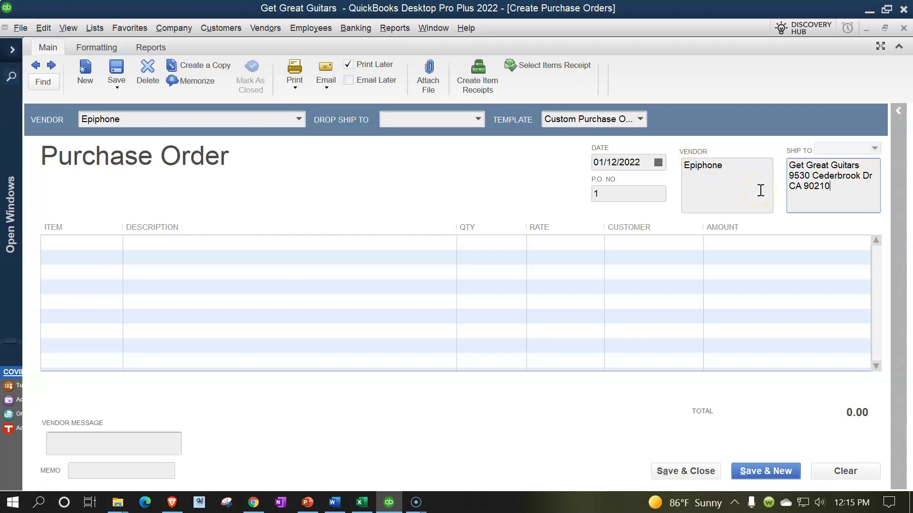
pyautogui.click(852, 187)
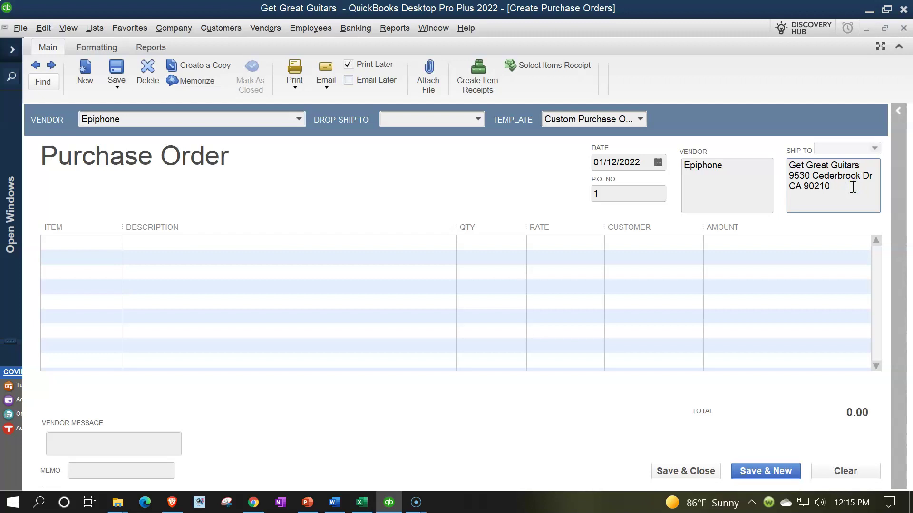
# - Add the item ELP (Epiphone Les Paul) as the first order line with a quantity of 20
pyautogui.click(88, 243)
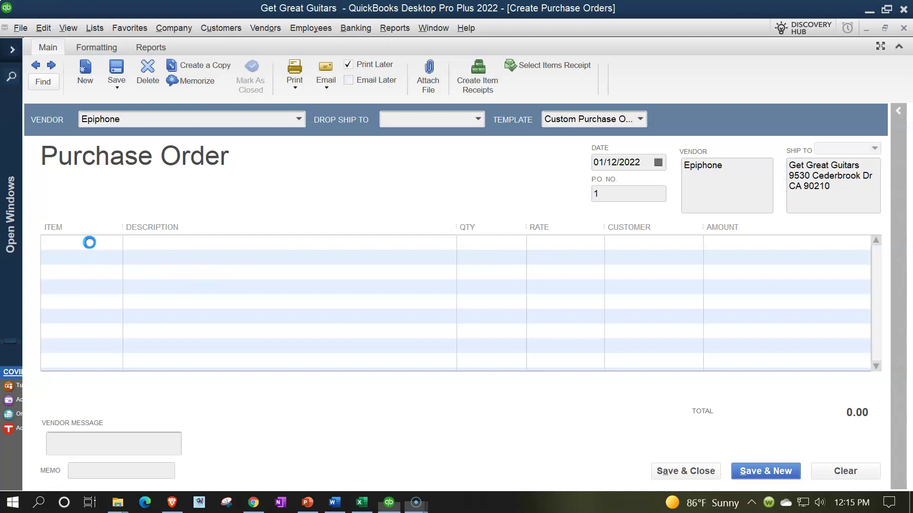
pyautogui.click(117, 239)
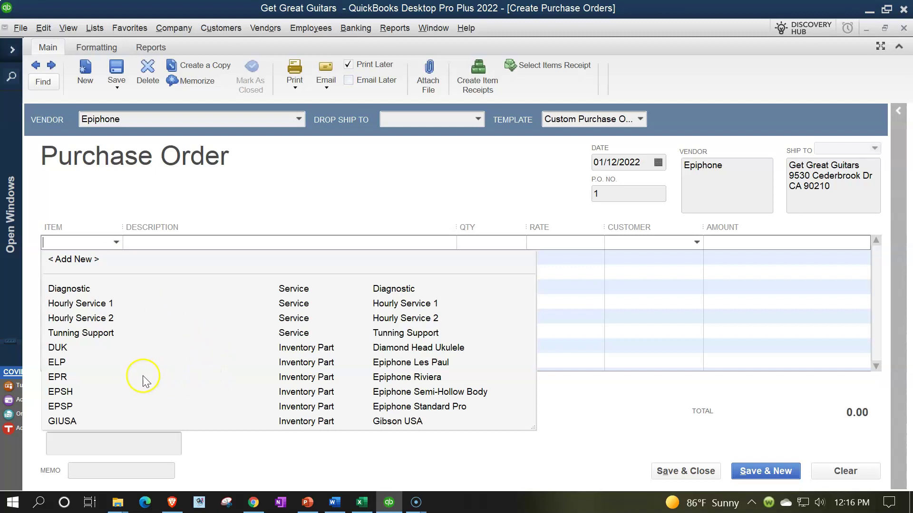
pyautogui.click(58, 363)
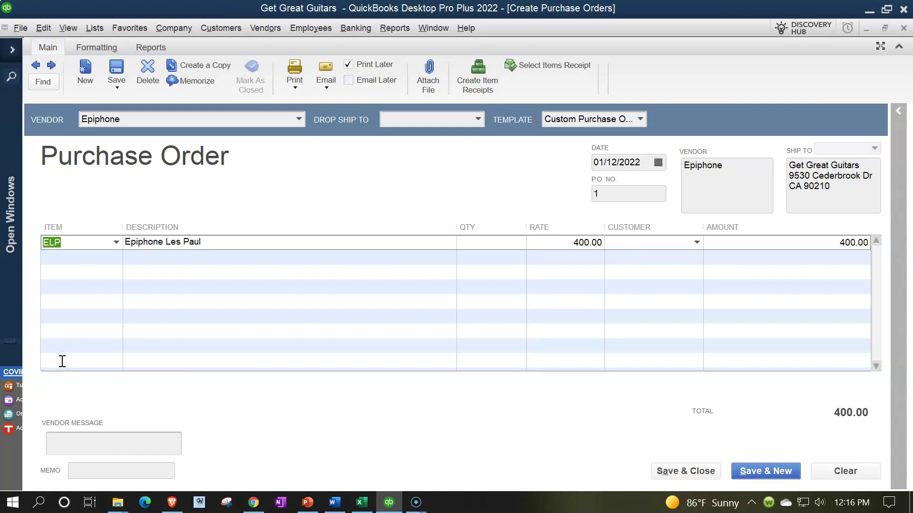
pyautogui.write('20')
pyautogui.press('Tab')
pyautogui.press('Tab')
pyautogui.press('Tab')
pyautogui.press('Tab')
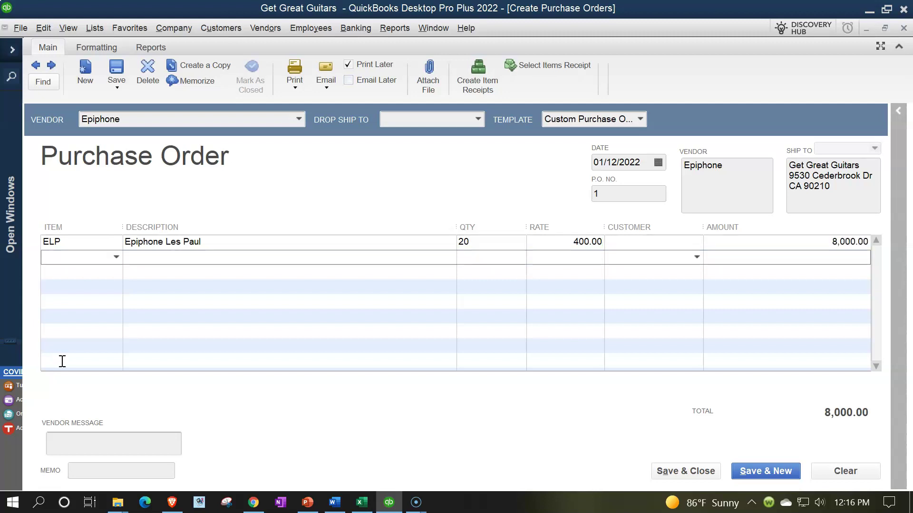
# - Add the item EPR (Epiphone Riviera) as the second order line with a quantity of 5
pyautogui.write('ELP')
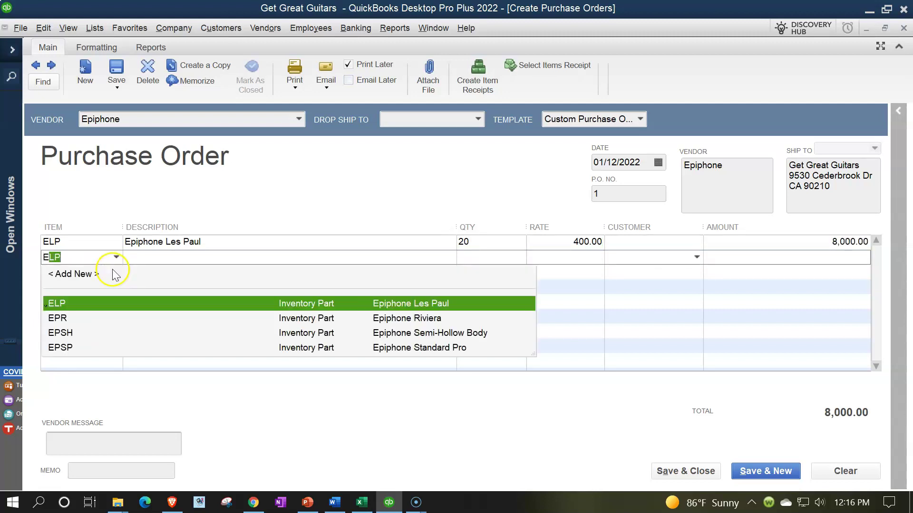
pyautogui.click(72, 317)
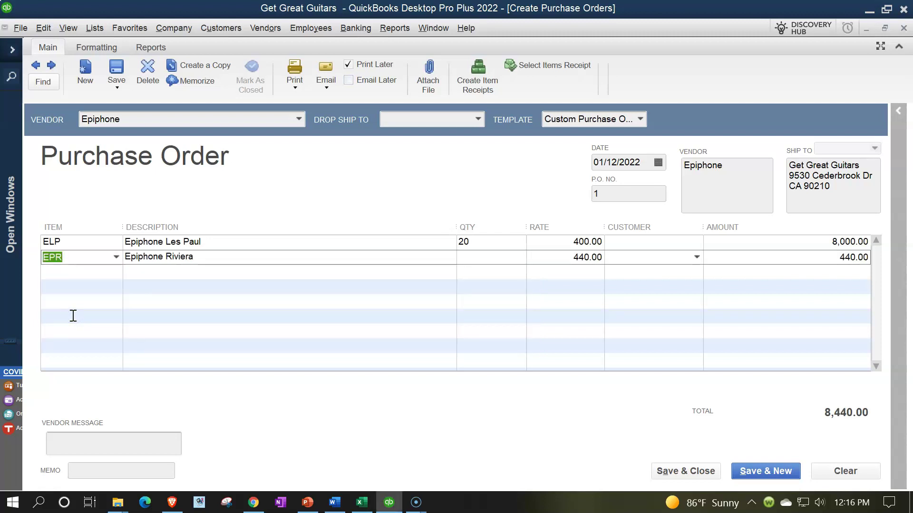
pyautogui.press('Tab')
pyautogui.write('5')
pyautogui.press('Tab')
pyautogui.press('Tab')
pyautogui.press('Tab')
pyautogui.press('Tab')
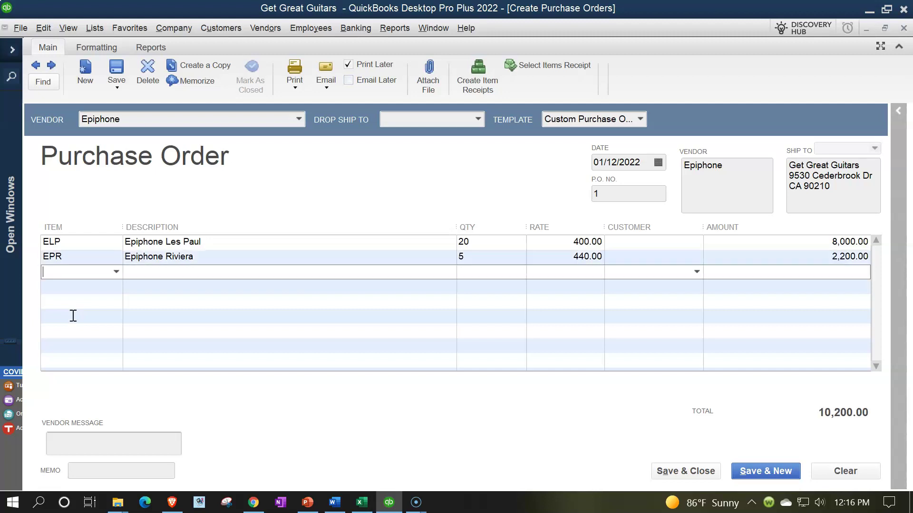
# - Add the item EPSH (Epiphone Semi-Hollow Body) as the third order line with a quantity of 4
pyautogui.write('ELP')
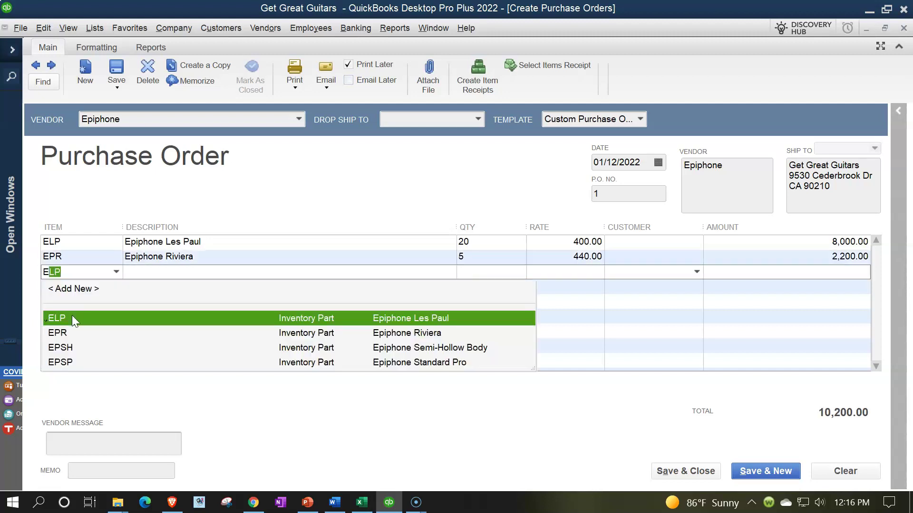
pyautogui.press('Down')
pyautogui.press('Down')
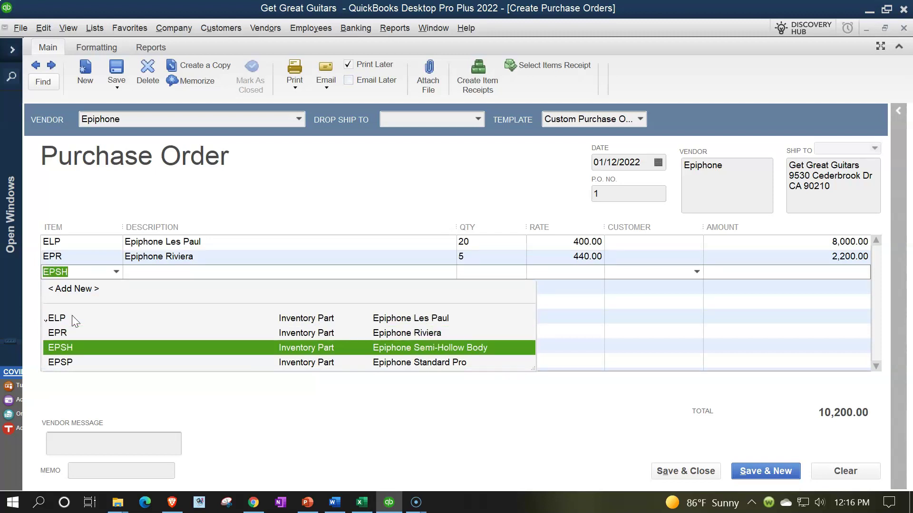
pyautogui.press('Tab')
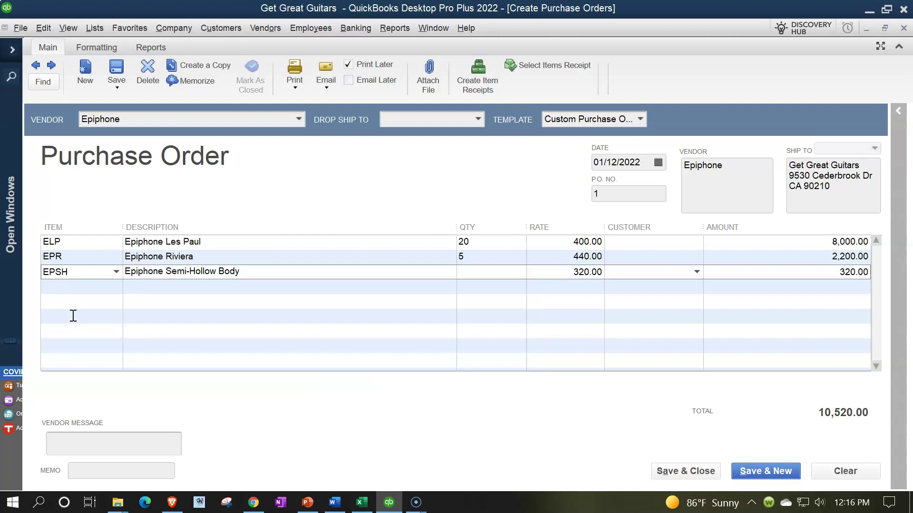
pyautogui.write('4')
pyautogui.press('Tab')
pyautogui.press('Tab')
pyautogui.press('Tab')
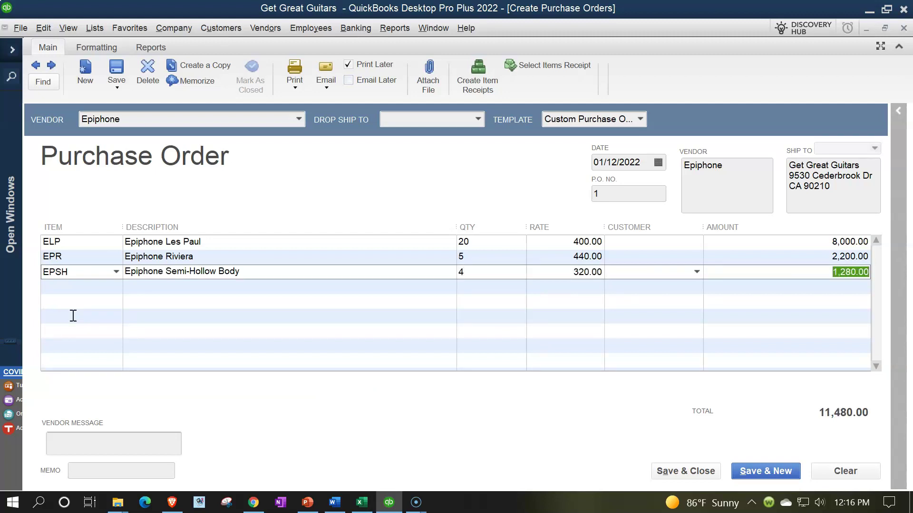
pyautogui.press('Tab')
# - Add the item EPSP (Epiphone Standard Pro) as the fourth order line with a quantity of 5
pyautogui.write('E')
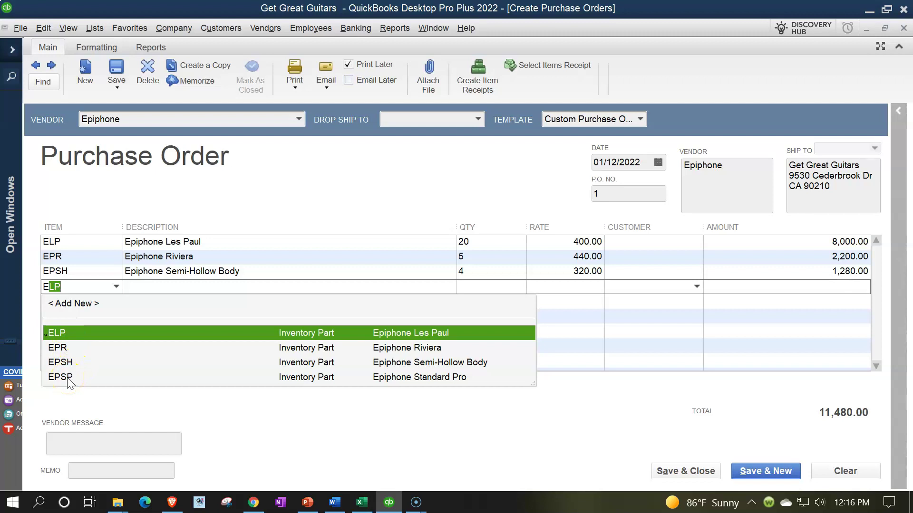
pyautogui.click(61, 377)
pyautogui.press('Tab')
pyautogui.press('Tab')
pyautogui.press('Tab')
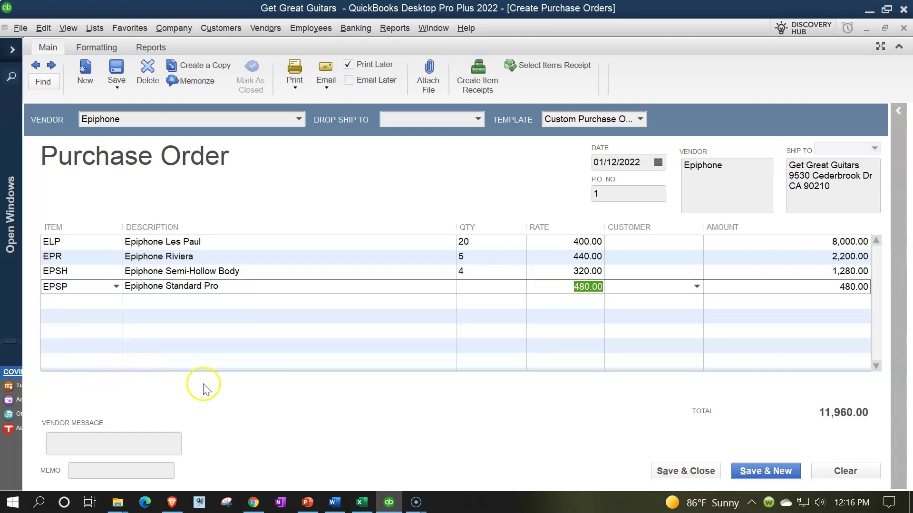
pyautogui.click(484, 287)
pyautogui.write('5')
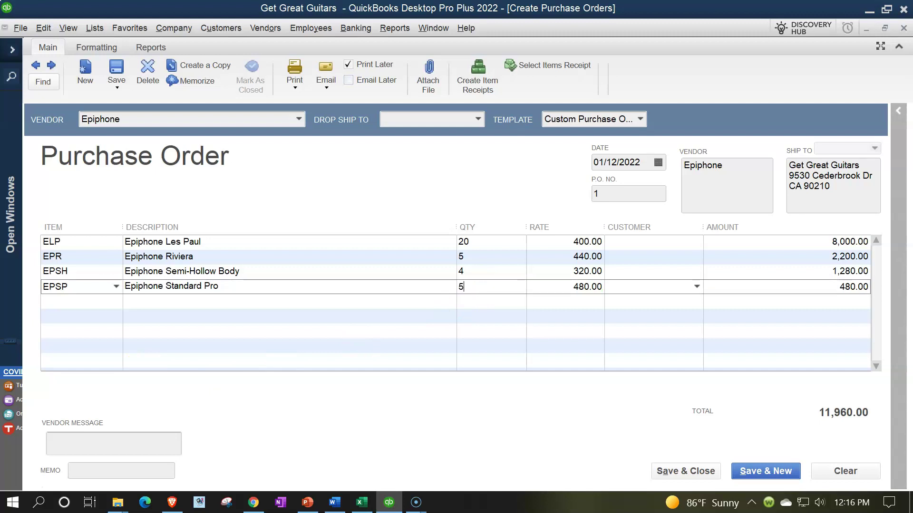
pyautogui.press('Tab')
pyautogui.press('Tab')
pyautogui.press('Tab')
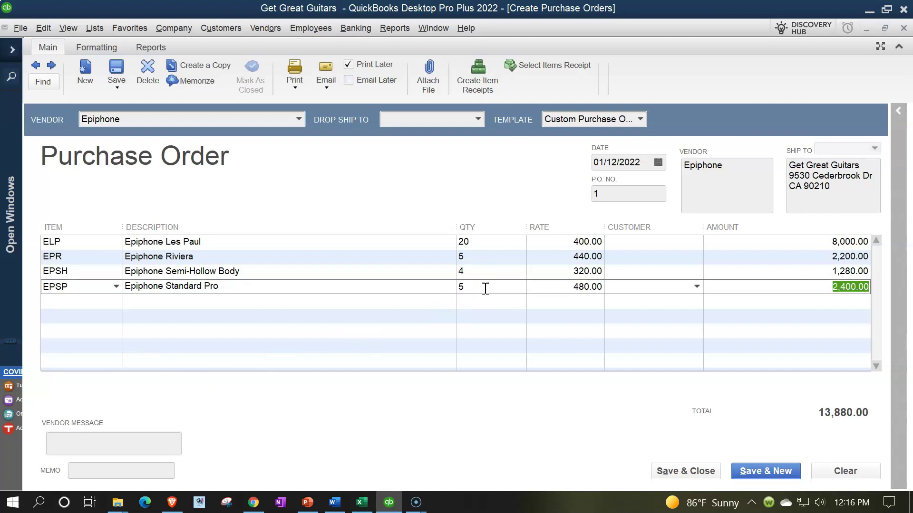
pyautogui.press('Tab')
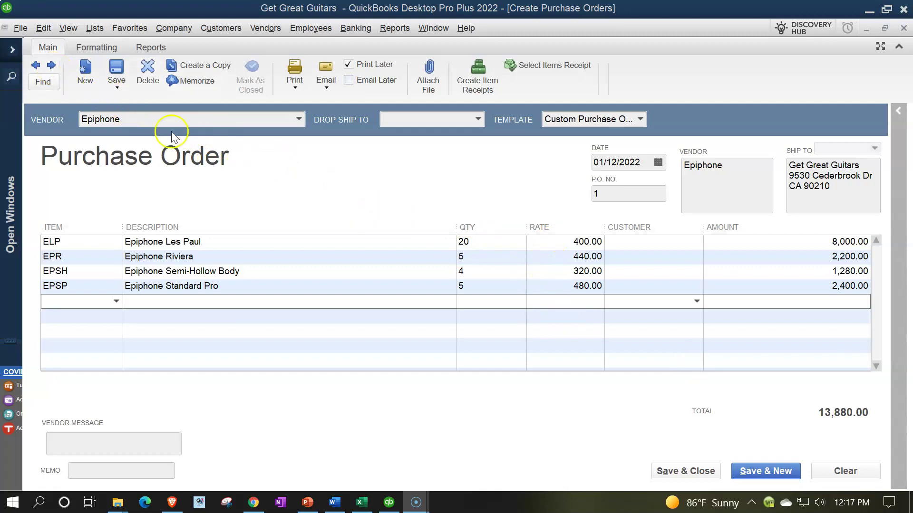
# - Restore the open windows list and open the ELP item's record from the Item List to review its cost and sales price
pyautogui.click(12, 52)
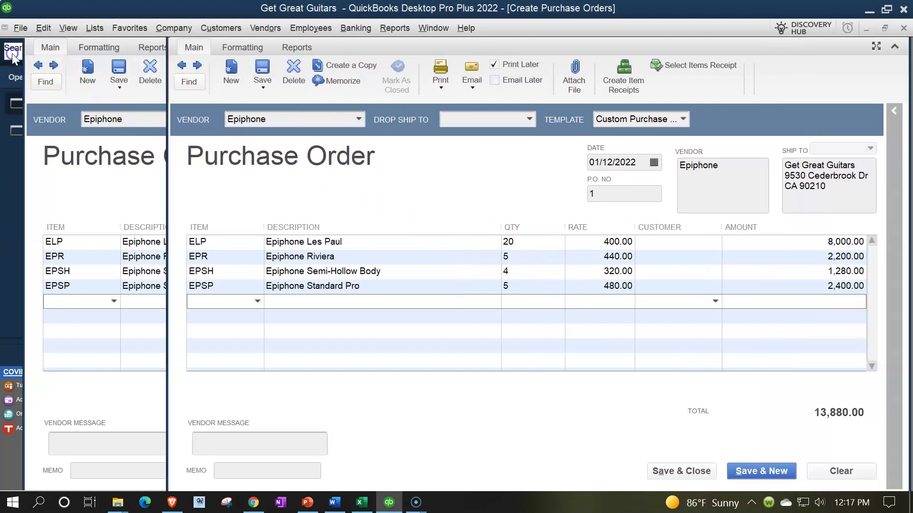
pyautogui.click(87, 28)
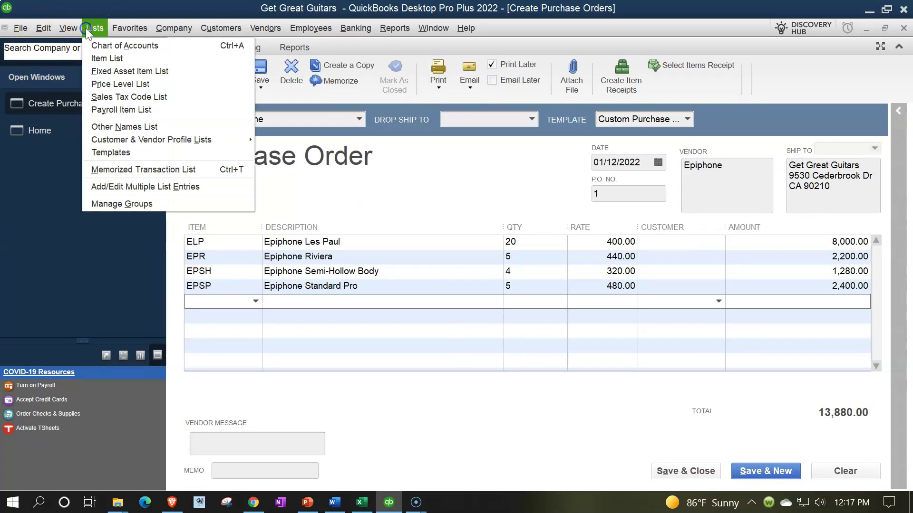
pyautogui.click(90, 53)
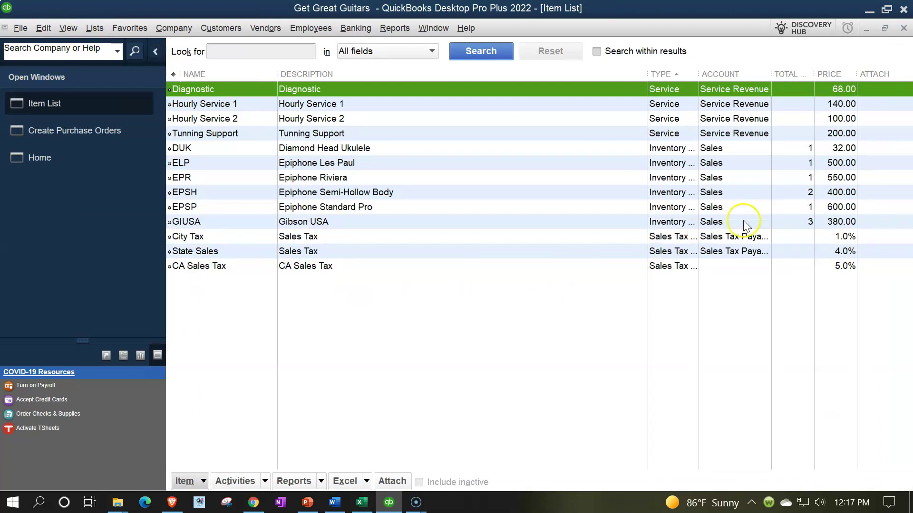
pyautogui.click(822, 164)
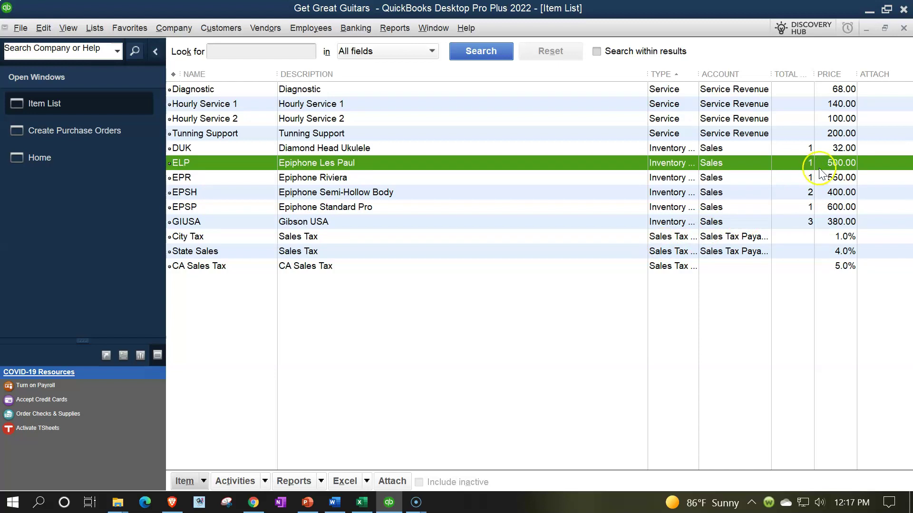
pyautogui.doubleClick(236, 164)
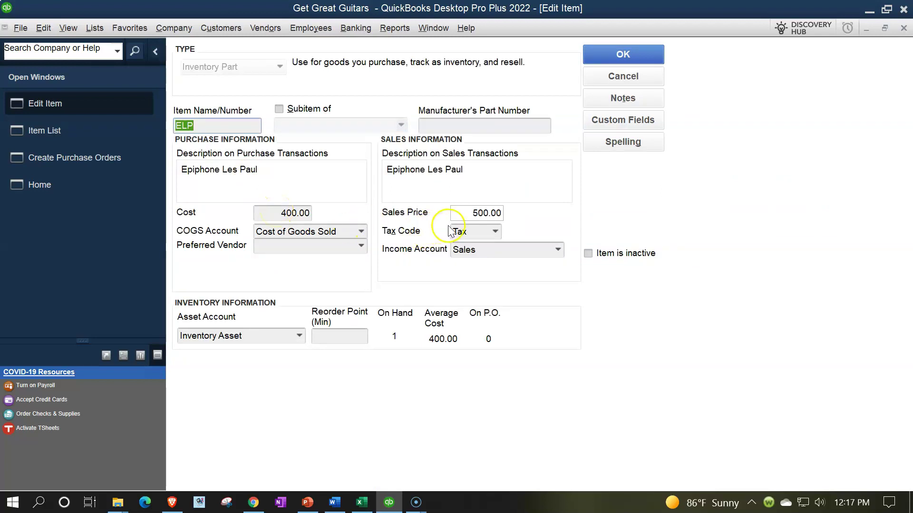
# - Close the ELP item record, return to the Epiphone purchase order to save and close it, and close the Item List
pyautogui.click(902, 28)
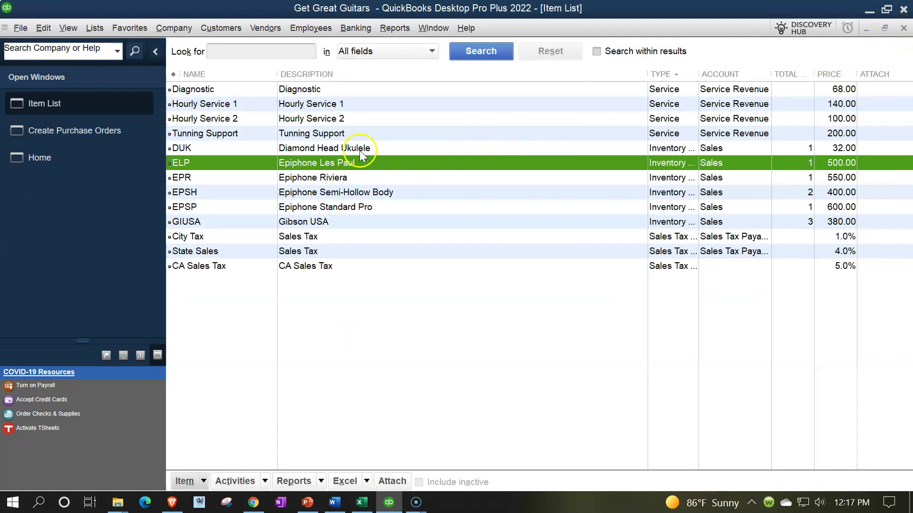
pyautogui.click(98, 133)
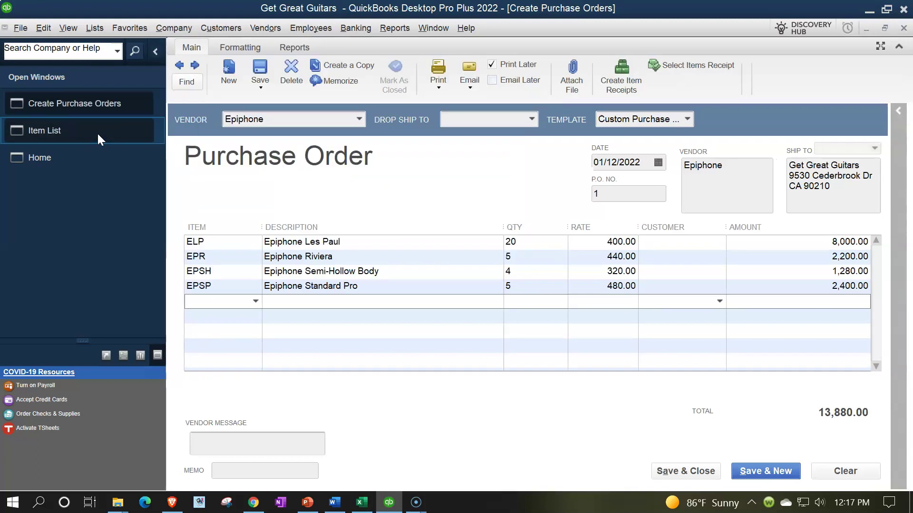
pyautogui.click(277, 163)
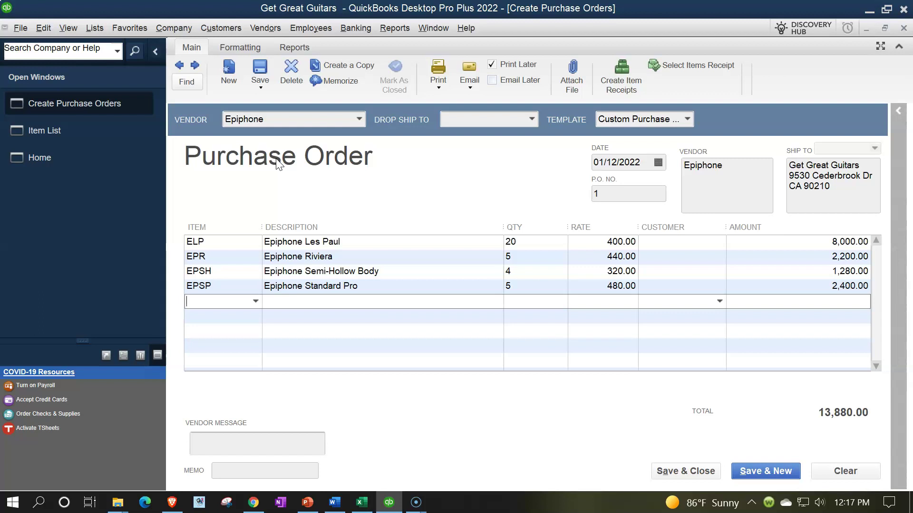
pyautogui.click(680, 257)
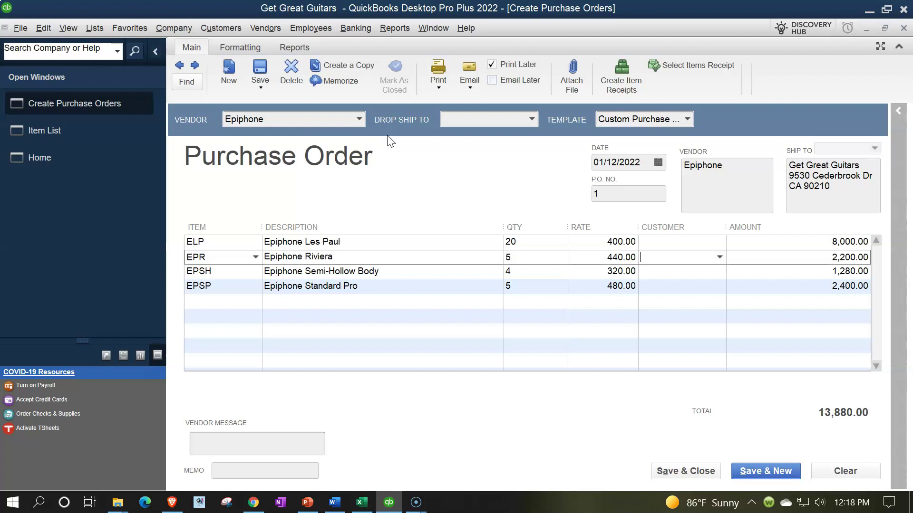
pyautogui.click(689, 472)
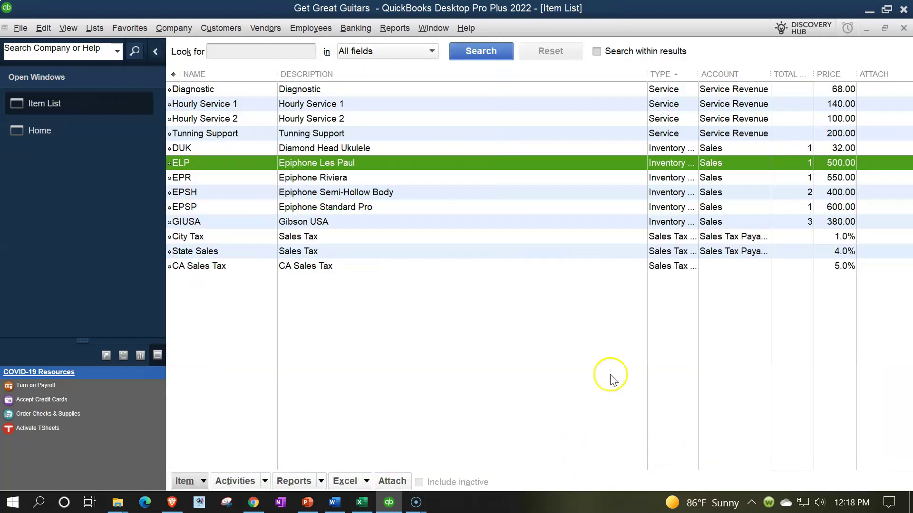
pyautogui.click(903, 28)
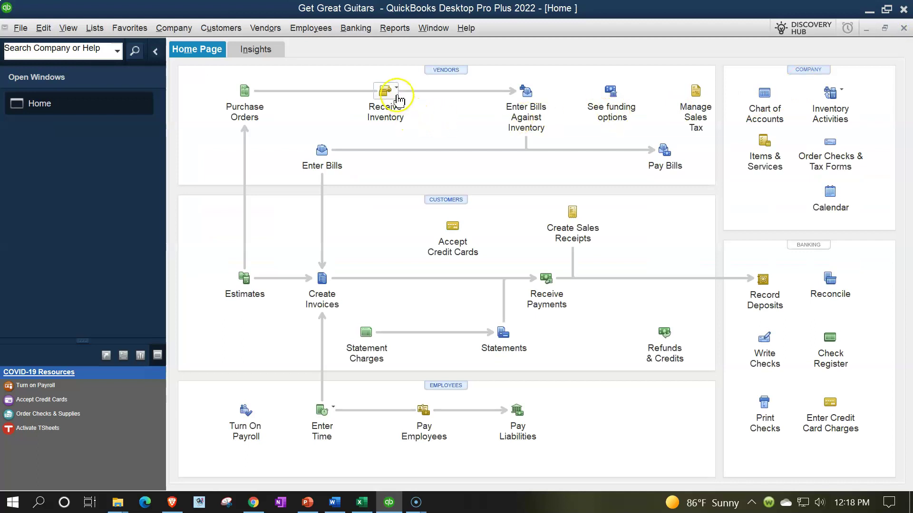
pyautogui.click(397, 93)
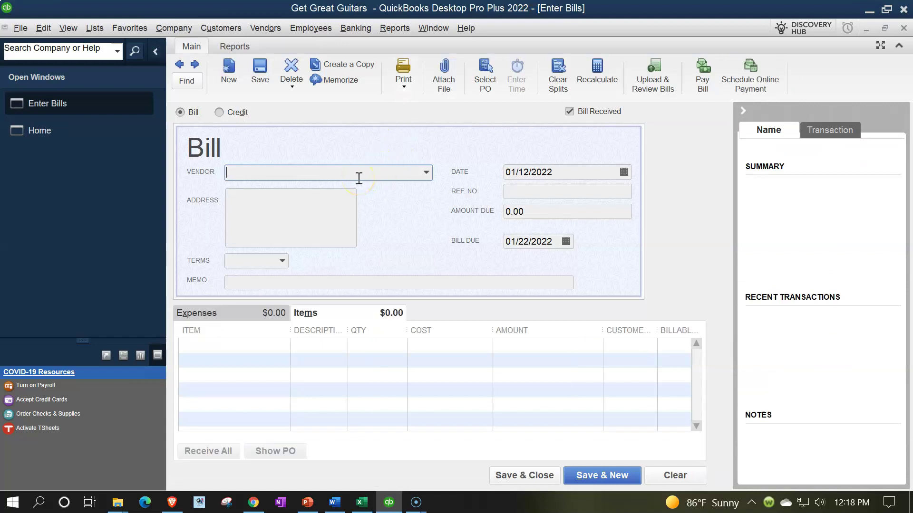
pyautogui.write('Ep')
pyautogui.press('Tab')
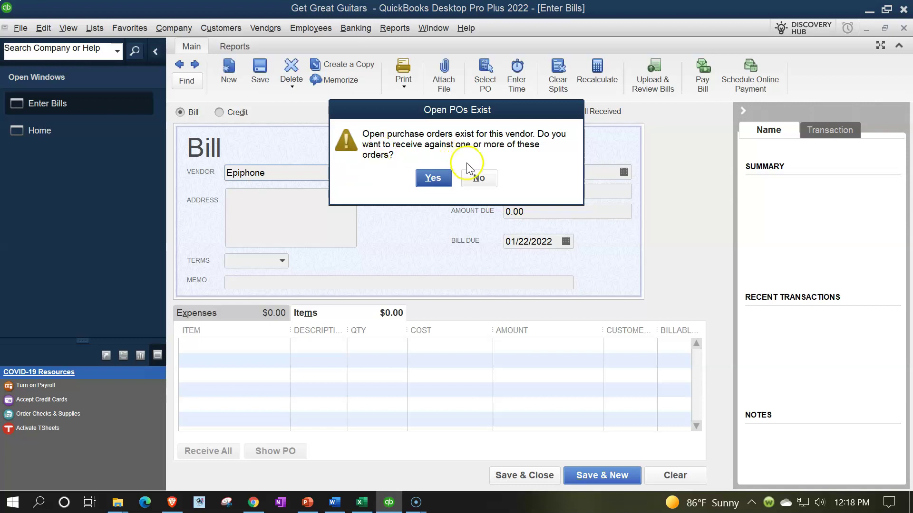
pyautogui.click(477, 177)
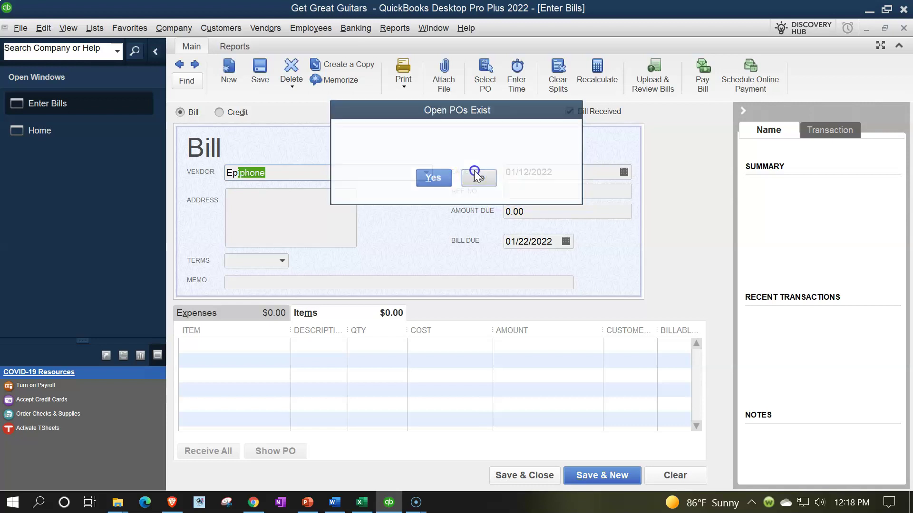
pyautogui.click(904, 28)
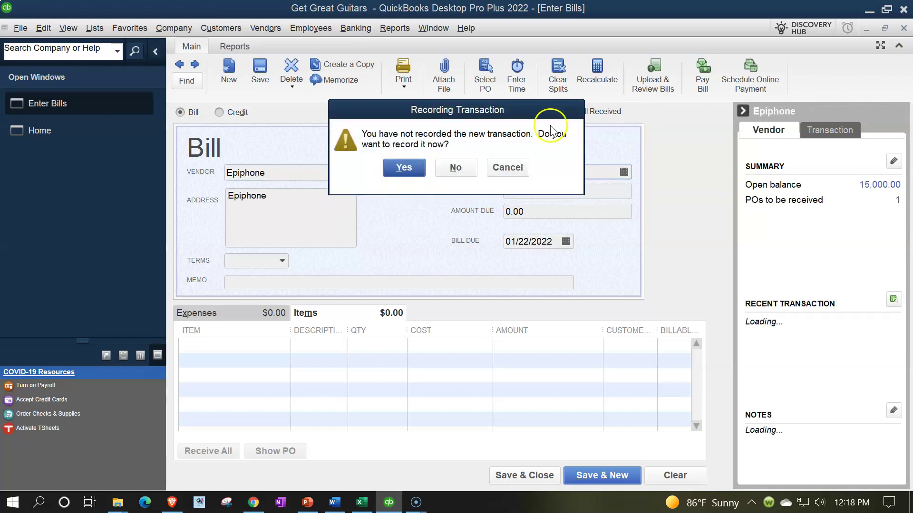
pyautogui.click(460, 167)
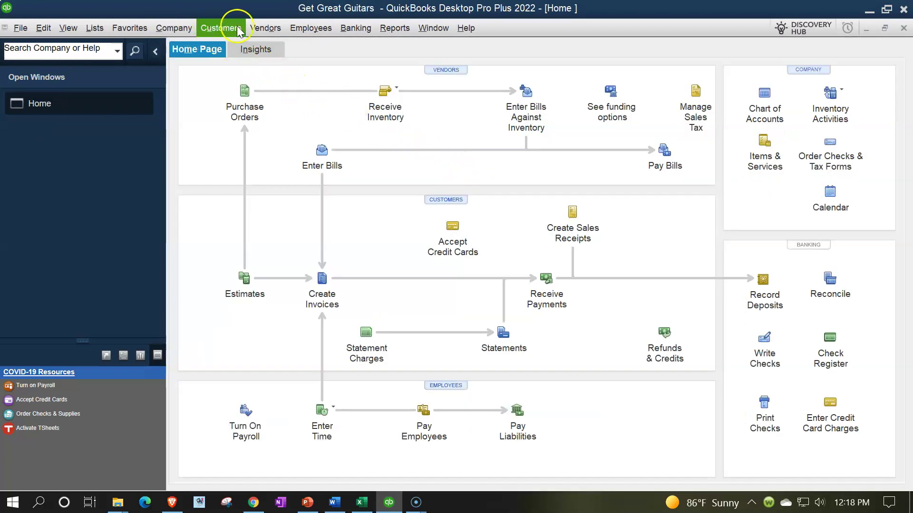
# - Open the Vendor Center and examine Epiphone's transactions for Next Fiscal Year, widening the vendor name column
pyautogui.click(268, 27)
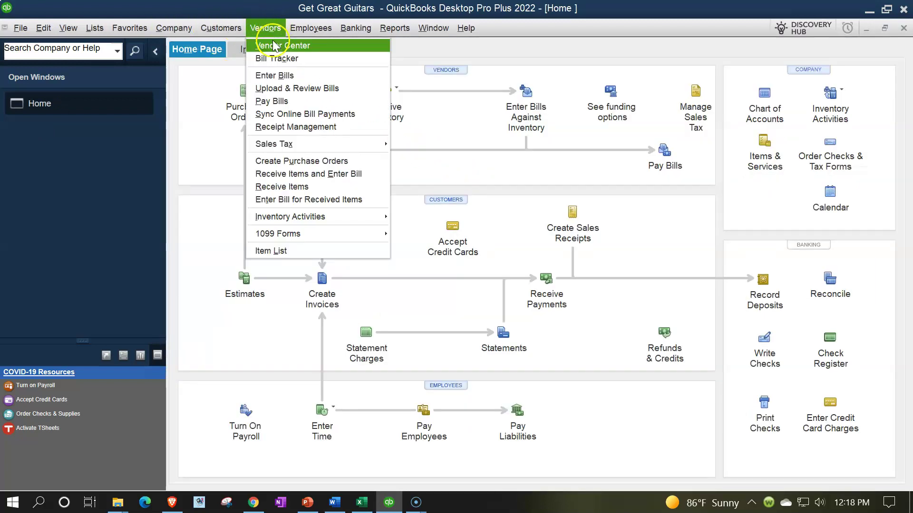
pyautogui.click(272, 42)
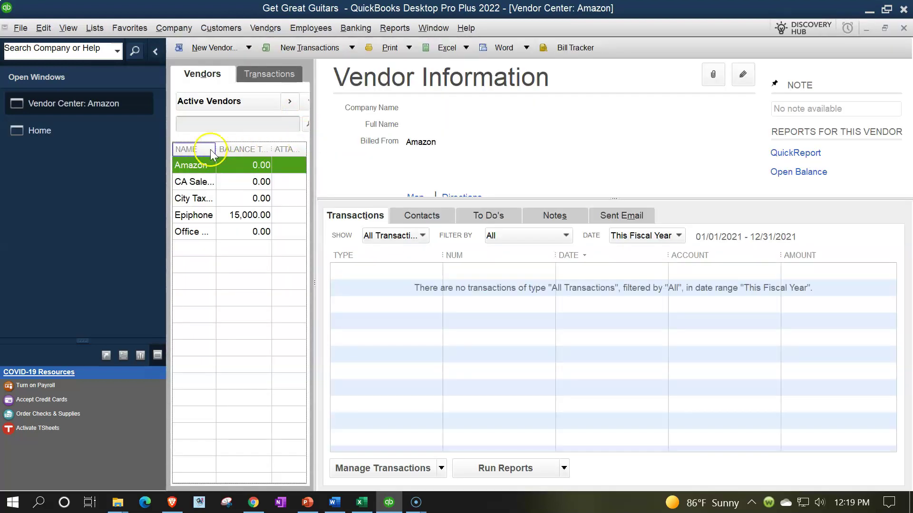
pyautogui.moveTo(217, 149); pyautogui.dragTo(231, 149)
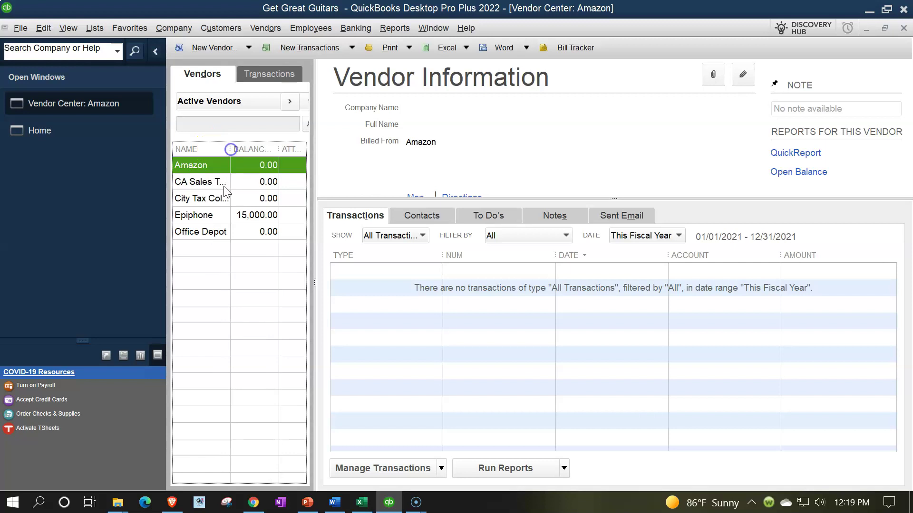
pyautogui.click(205, 216)
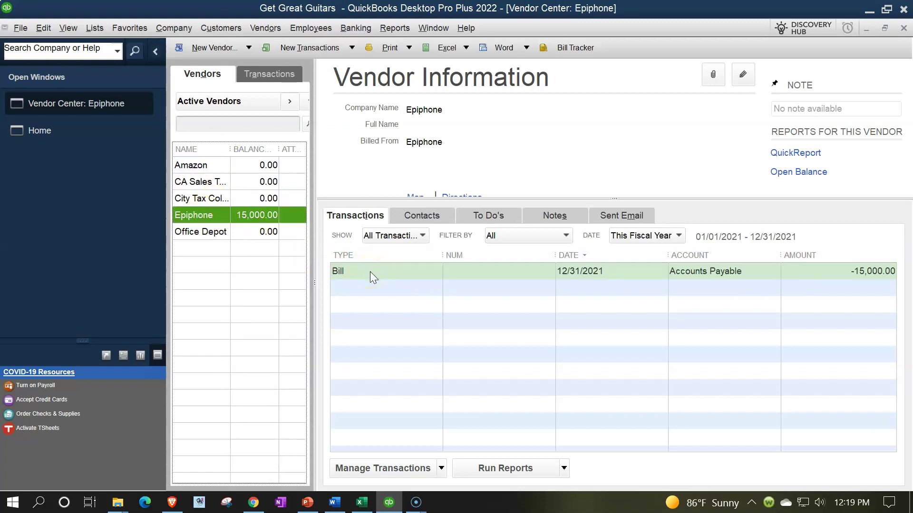
pyautogui.click(637, 236)
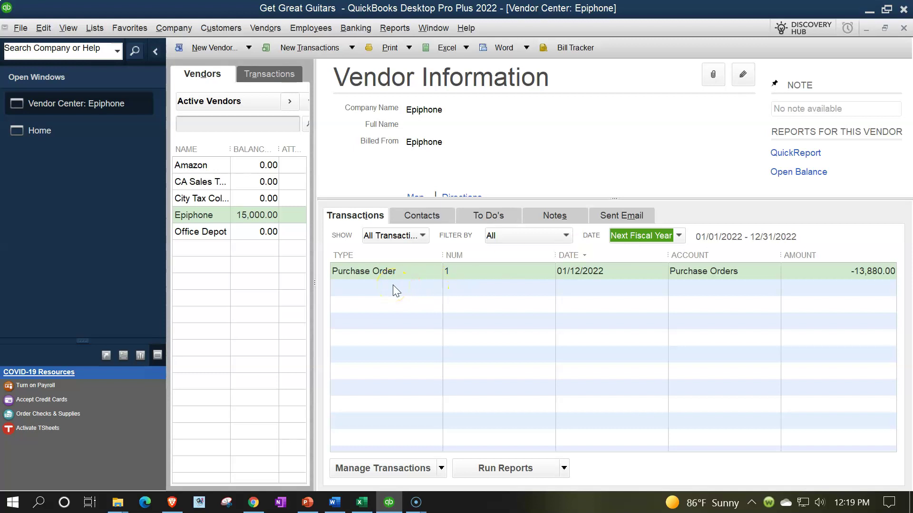
# - List all purchase orders in the Vendor Center, open Epiphone's order to review it, and close both windows
pyautogui.click(263, 76)
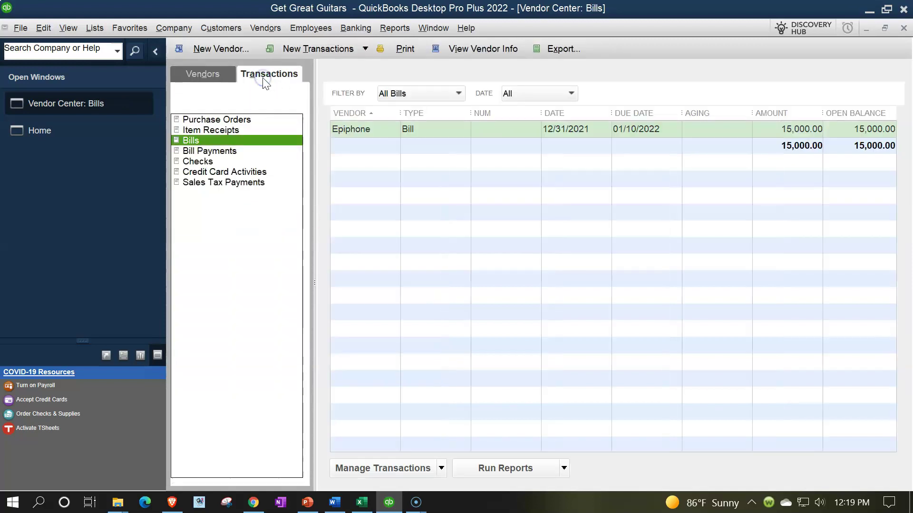
pyautogui.click(236, 119)
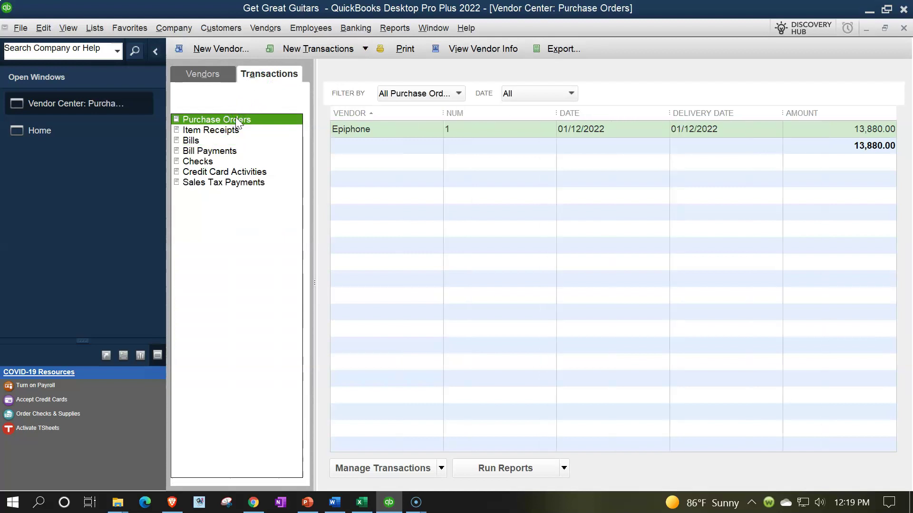
pyautogui.doubleClick(467, 136)
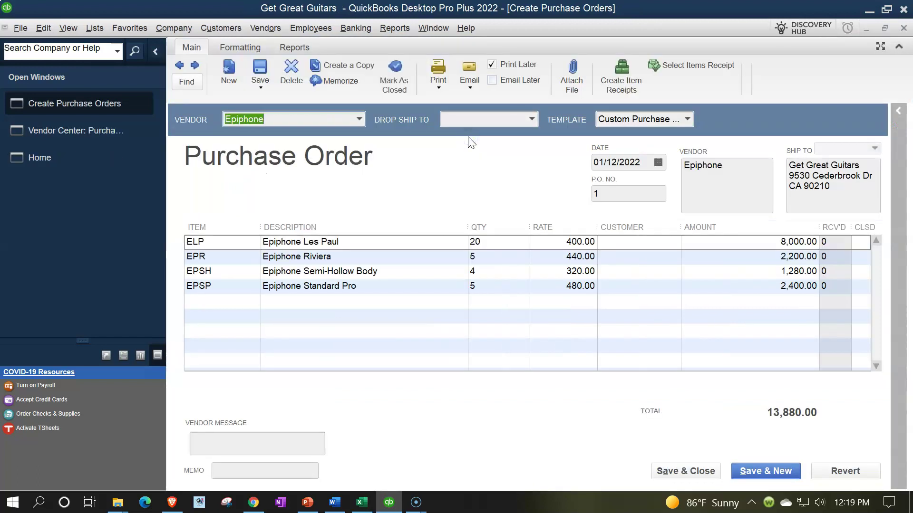
pyautogui.click(903, 28)
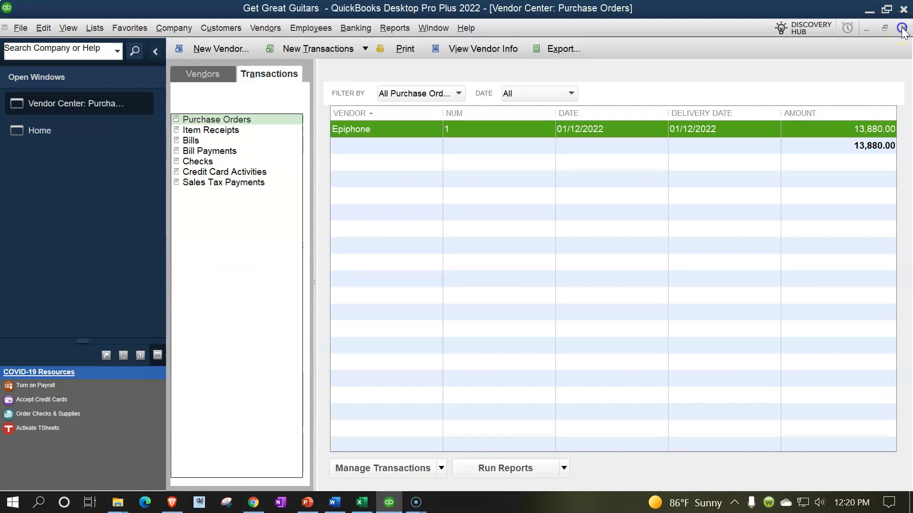
pyautogui.click(903, 28)
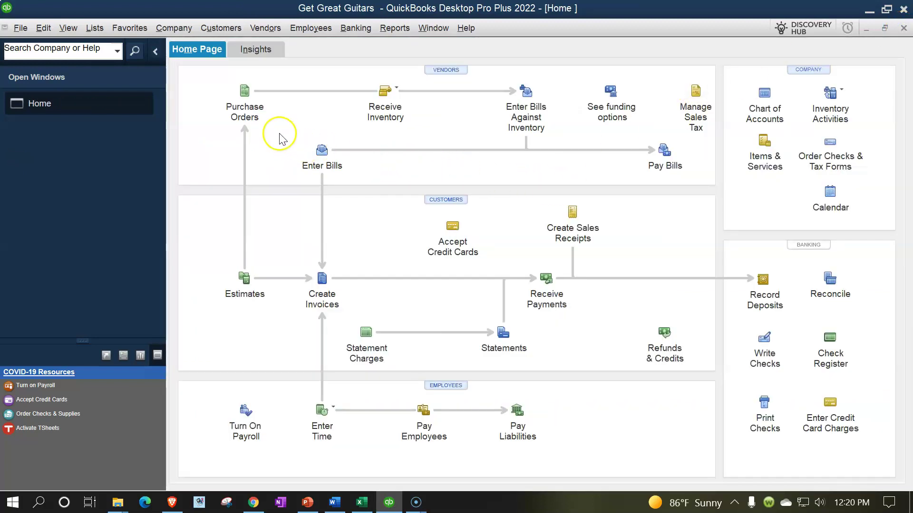
# - Start a new purchase order for the vendor Gibson USA, quick-adding it to the vendor list
pyautogui.click(245, 91)
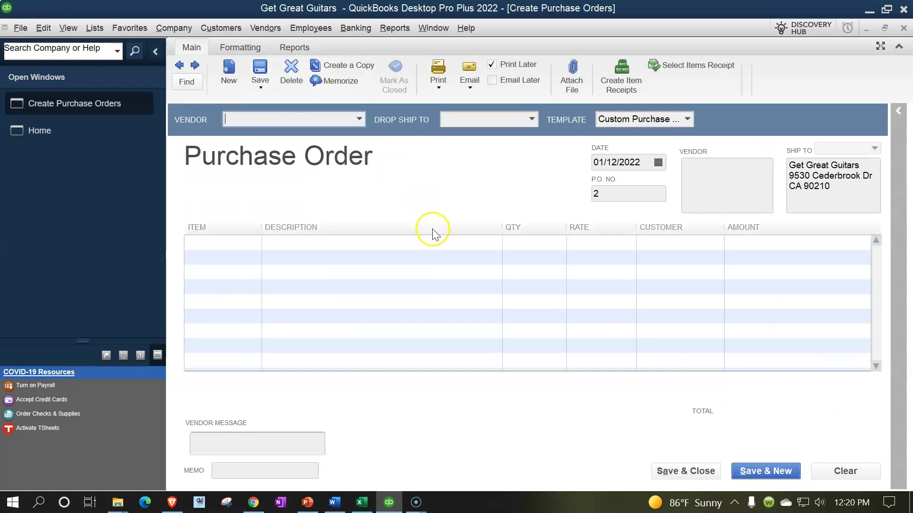
pyautogui.write('Gibson')
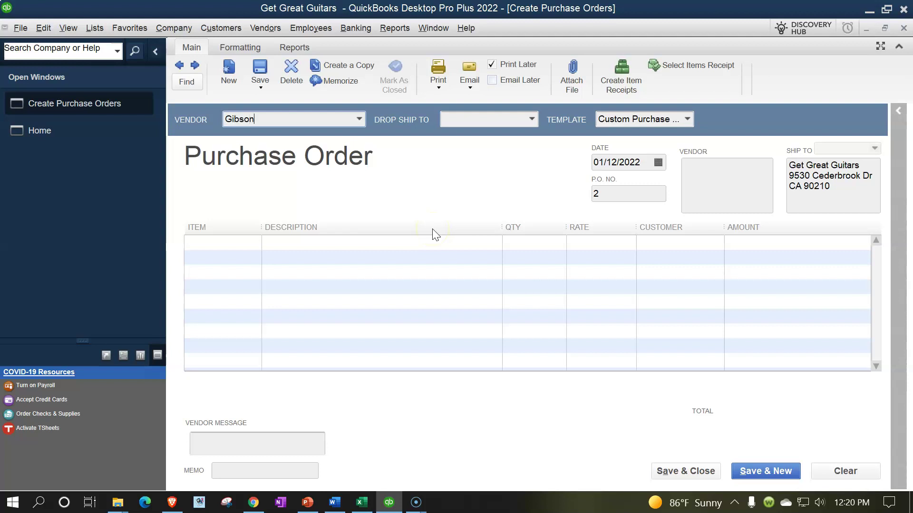
pyautogui.press('BackSpace')
pyautogui.press('BackSpace')
pyautogui.press('BackSpace')
pyautogui.press('BackSpace')
pyautogui.press('BackSpace')
pyautogui.press('BackSpace')
pyautogui.write('Gibson USA')
pyautogui.press('Tab')
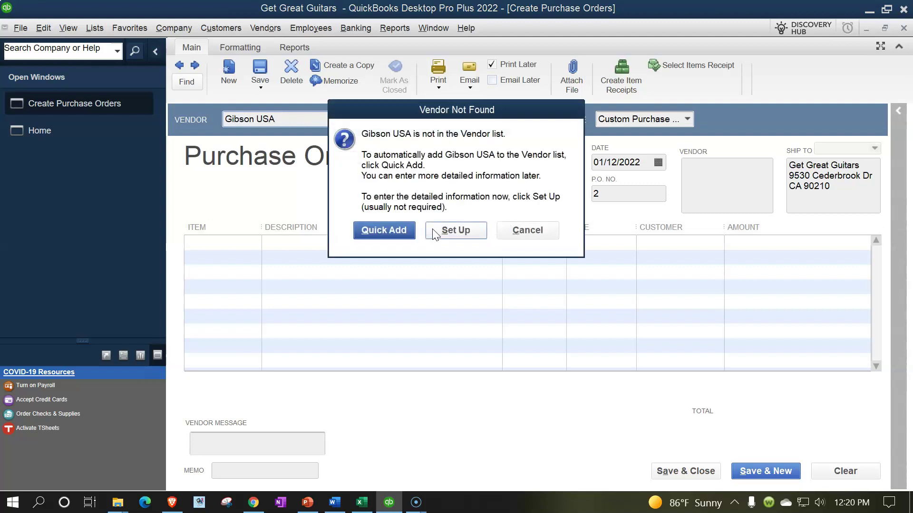
pyautogui.click(411, 240)
pyautogui.click(409, 238)
pyautogui.press('Tab')
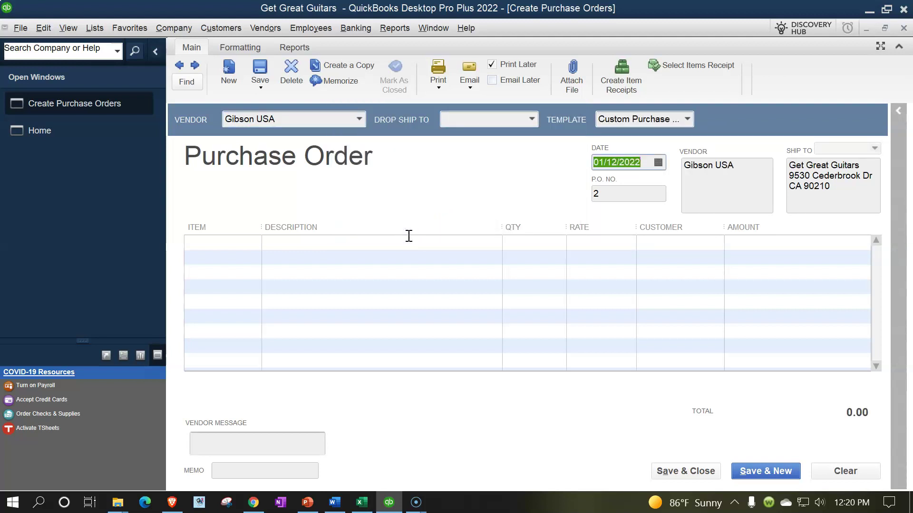
# - Add the item GIUSA (Gibson USA) with a quantity of 3 and save the order, opening a new blank one
pyautogui.press('Tab')
pyautogui.press('Tab')
pyautogui.press('Tab')
pyautogui.press('Tab')
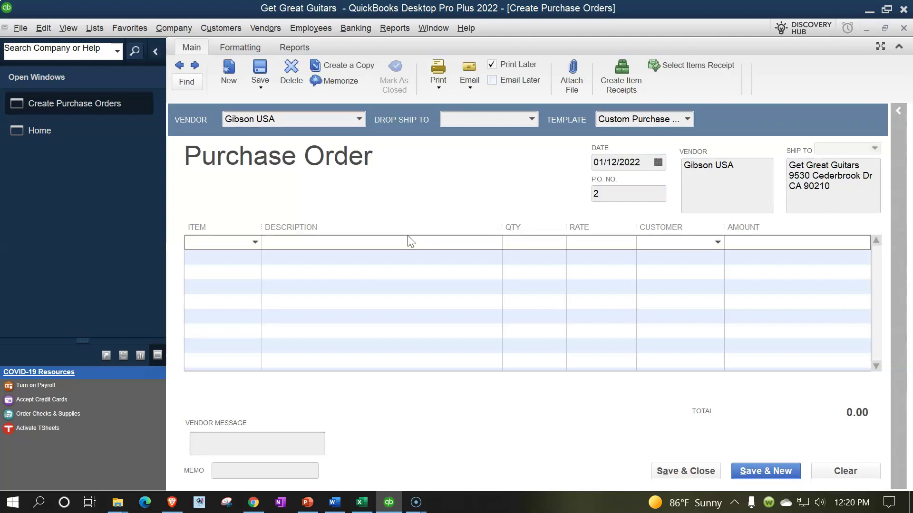
pyautogui.write('Gib')
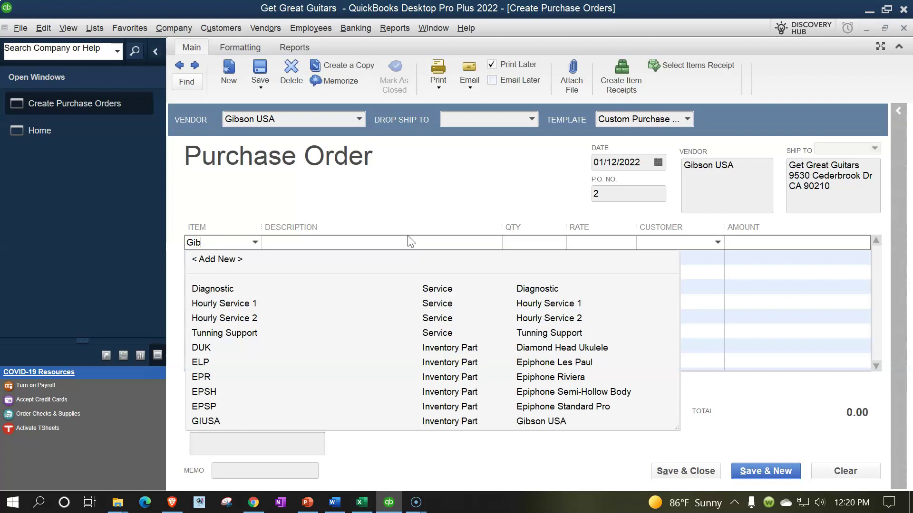
pyautogui.press('BackSpace')
pyautogui.press('BackSpace')
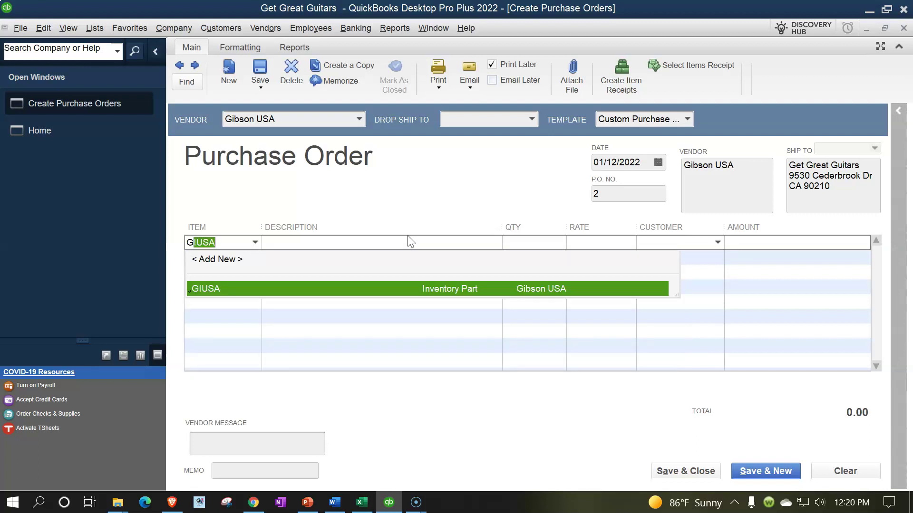
pyautogui.press('Tab')
pyautogui.press('Tab')
pyautogui.write('3')
pyautogui.press('Tab')
pyautogui.press('Tab')
pyautogui.press('Tab')
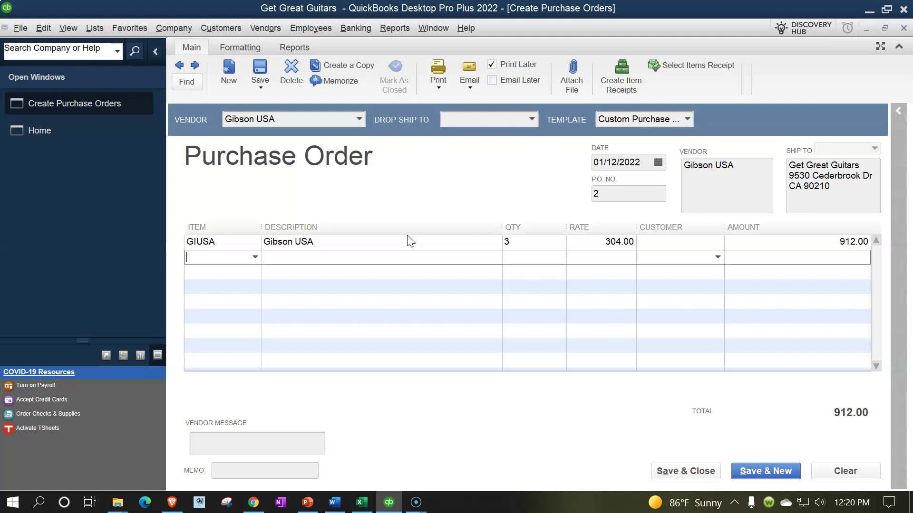
pyautogui.click(752, 471)
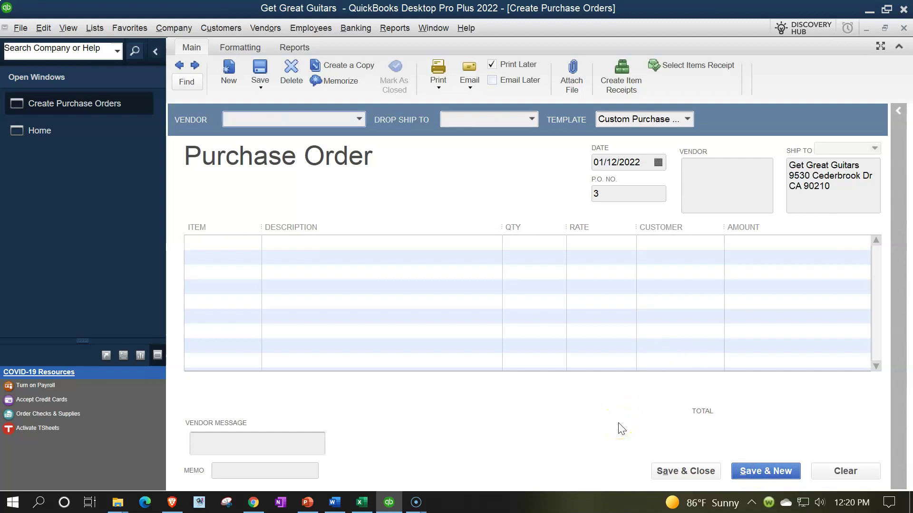
# - Set the new purchase order's vendor to Diamond Head, quick-adding it to the vendor list
pyautogui.write('Diamond Head')
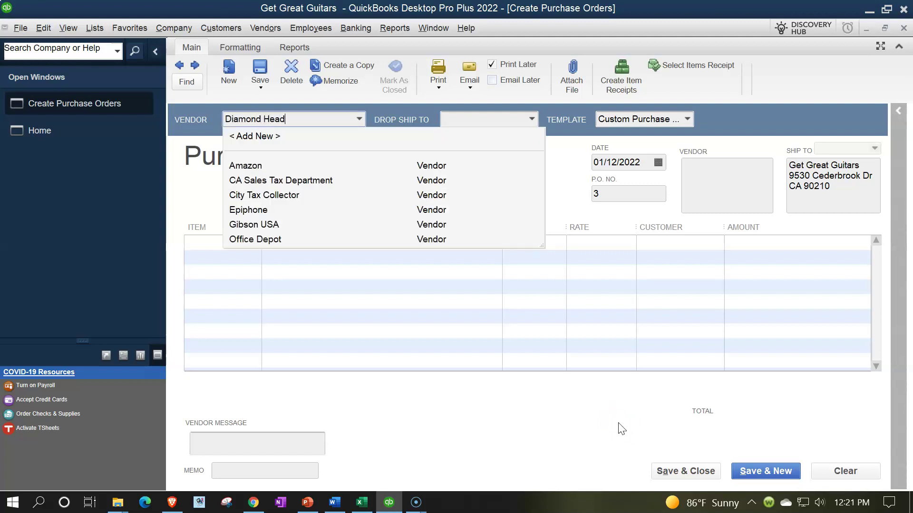
pyautogui.press('Tab')
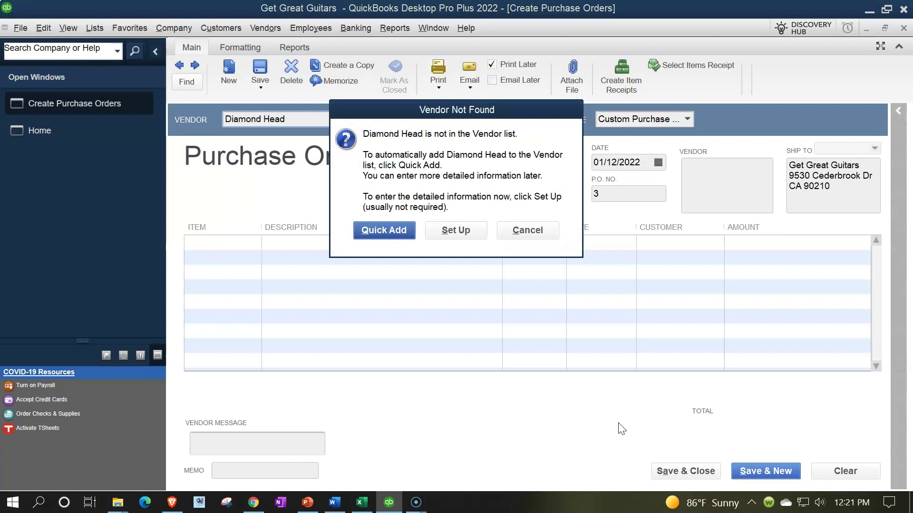
pyautogui.click(388, 231)
# - Enter the item DUK (Diamond Head Ukulele) on the first line of the Diamond Head purchase order
pyautogui.press('Tab')
pyautogui.press('Tab')
pyautogui.press('Tab')
pyautogui.press('Tab')
pyautogui.press('Tab')
pyautogui.press('Tab')
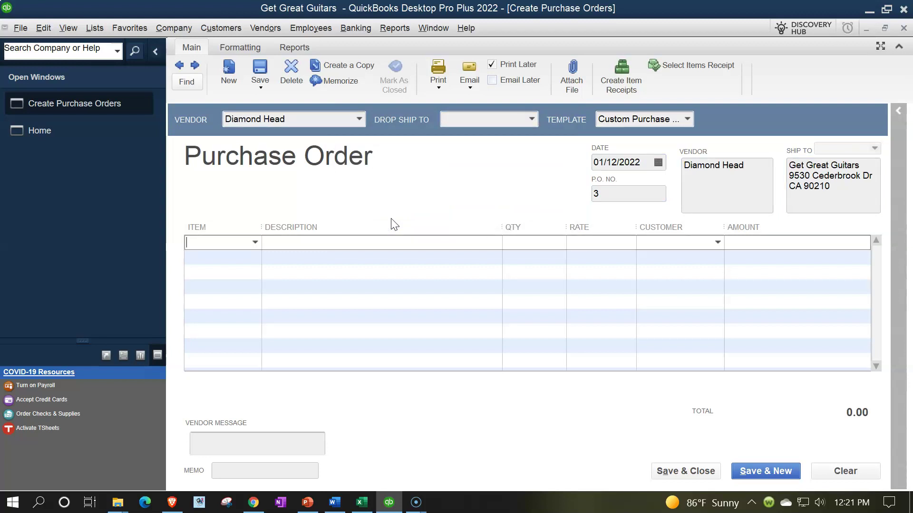
pyautogui.write('SD')
pyautogui.press('BackSpace')
pyautogui.press('BackSpace')
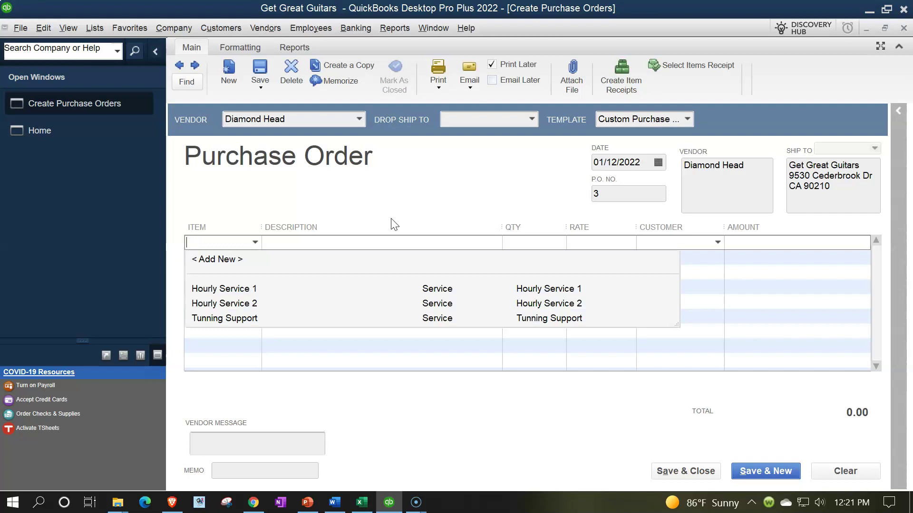
pyautogui.write('DU')
pyautogui.press('Tab')
pyautogui.press('Tab')
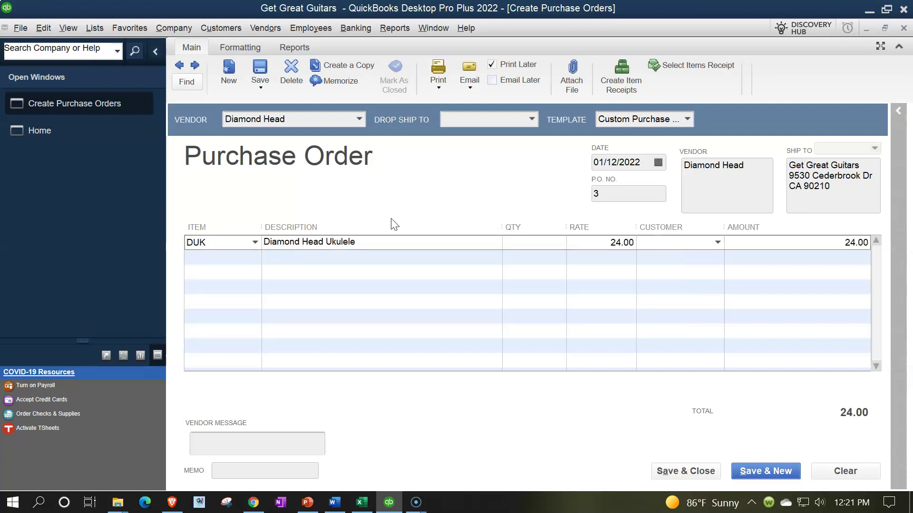
# - Set the ukulele line's quantity to 3 and save the order, opening a new blank one
pyautogui.write('3')
pyautogui.press('Tab')
pyautogui.press('Tab')
pyautogui.press('Tab')
pyautogui.press('Tab')
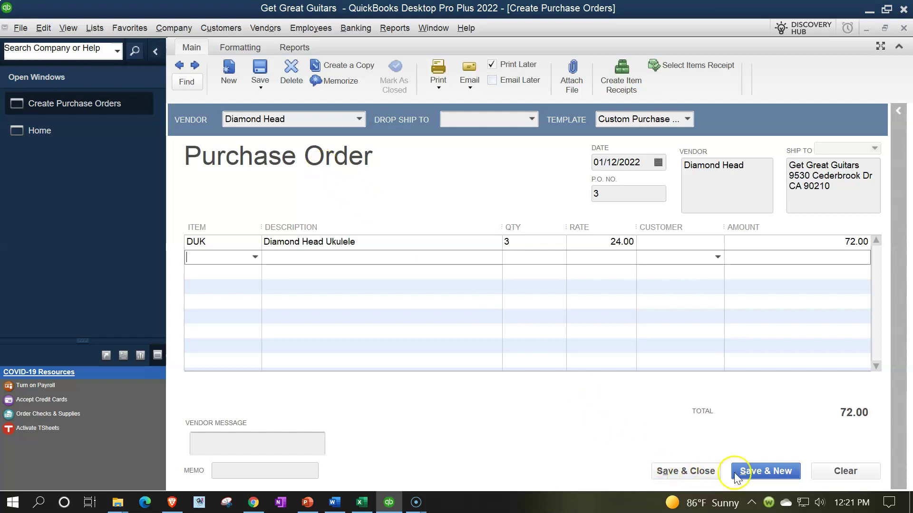
pyautogui.click(761, 471)
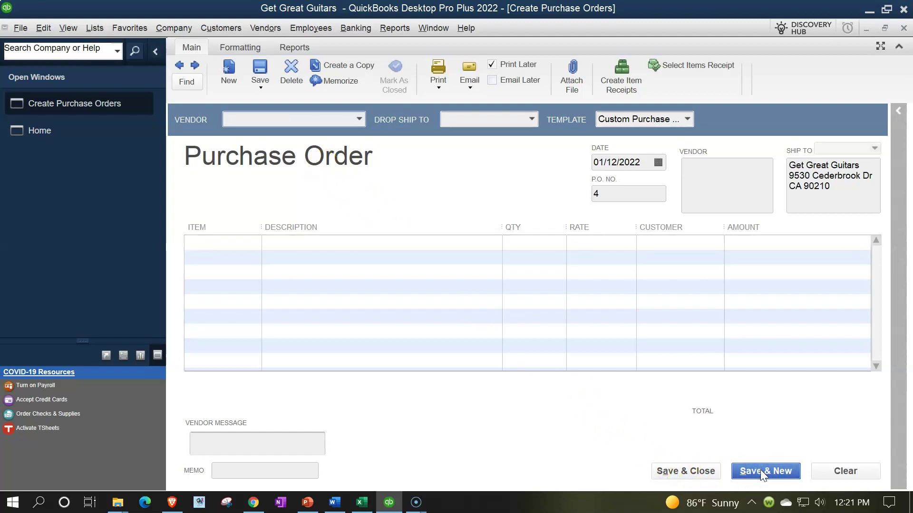
# - Set the new purchase order's vendor to Epiphone and its date to 01/13/2022
pyautogui.write('Epiphone')
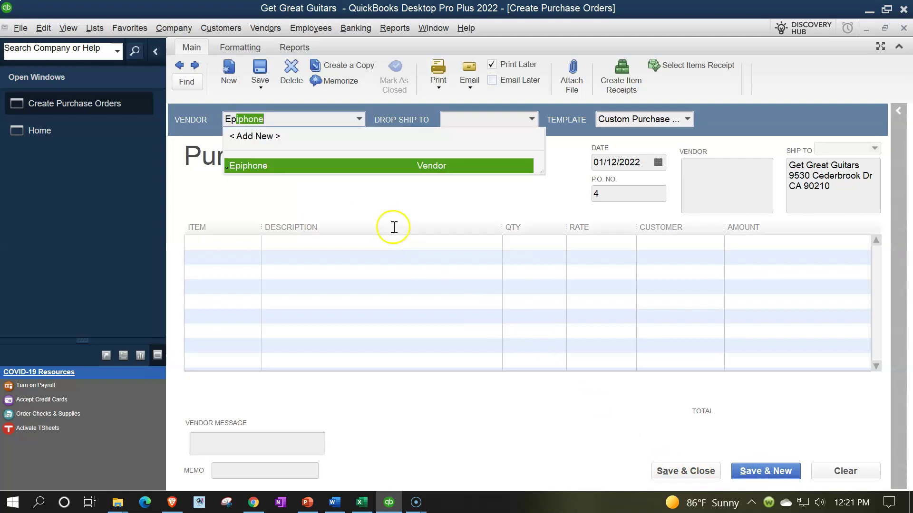
pyautogui.press('Tab')
pyautogui.press('Tab')
pyautogui.press('Tab')
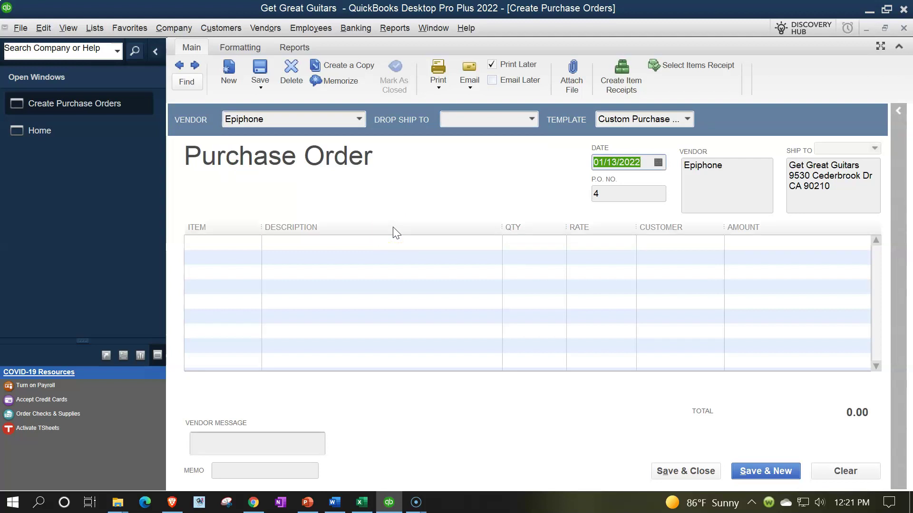
pyautogui.press('Tab')
pyautogui.press('Tab')
pyautogui.press('Tab')
pyautogui.press('Tab')
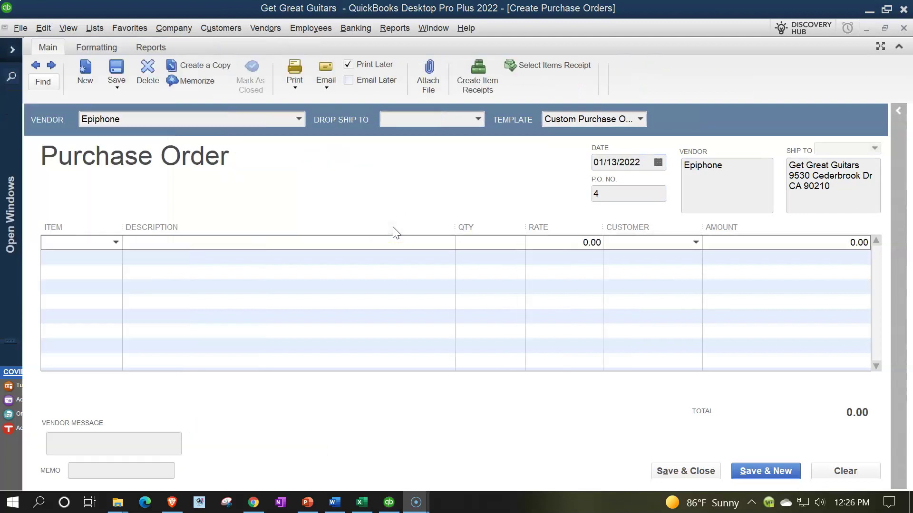
# - Add the item ELP (Epiphone Les Paul) on the first line with a quantity of 50
pyautogui.click(72, 242)
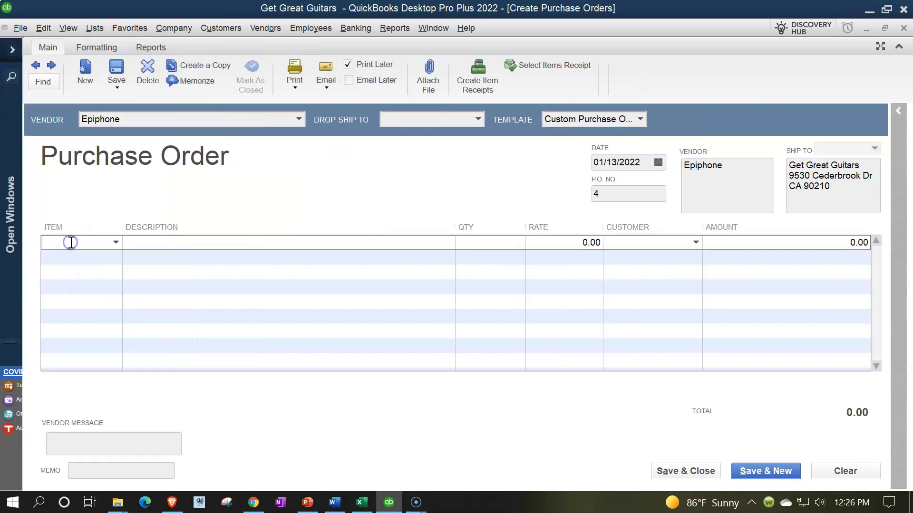
pyautogui.write('ELP')
pyautogui.press('Tab')
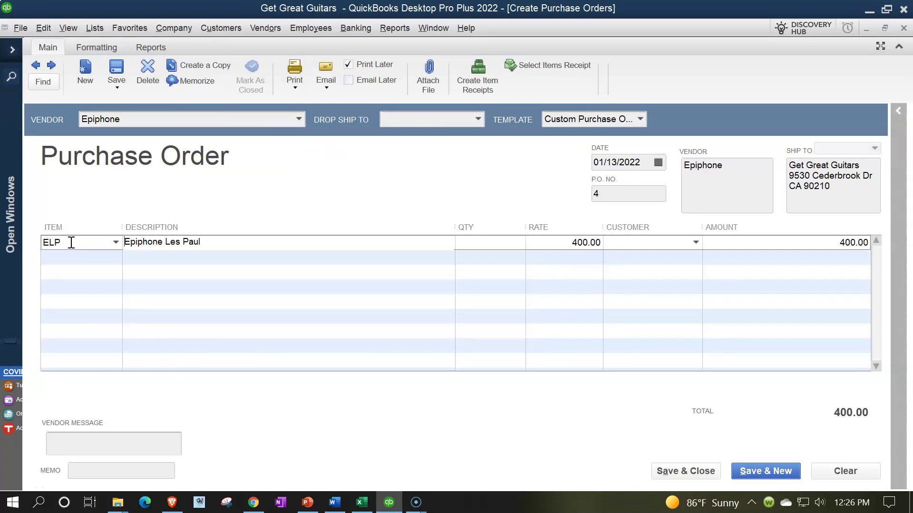
pyautogui.press('Tab')
pyautogui.write('50')
pyautogui.press('Tab')
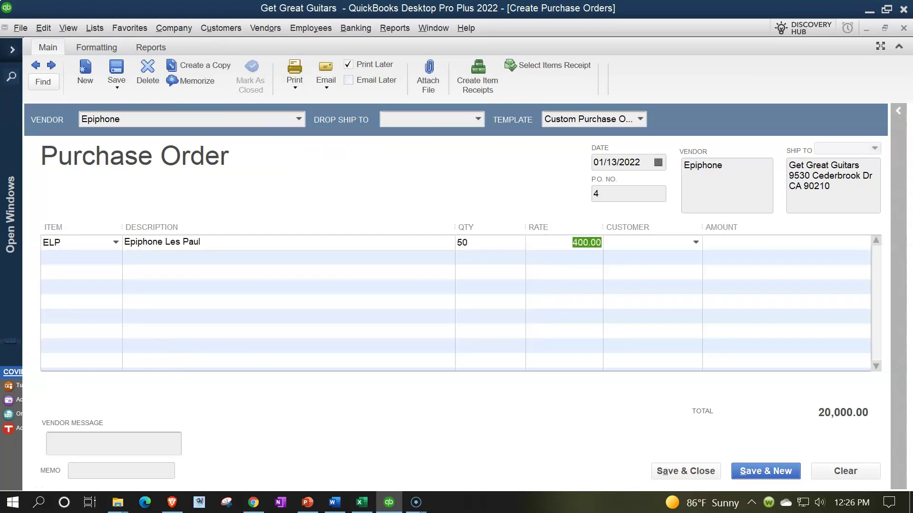
pyautogui.press('Tab')
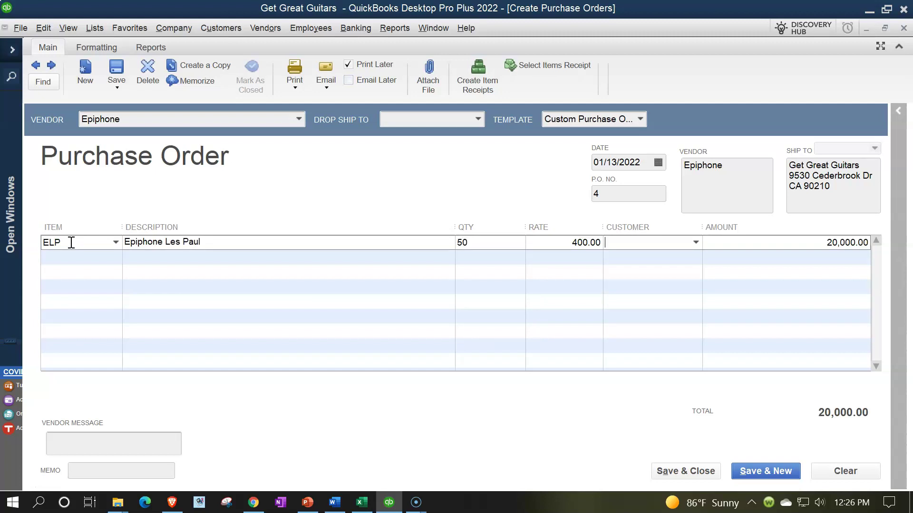
pyautogui.write('E')
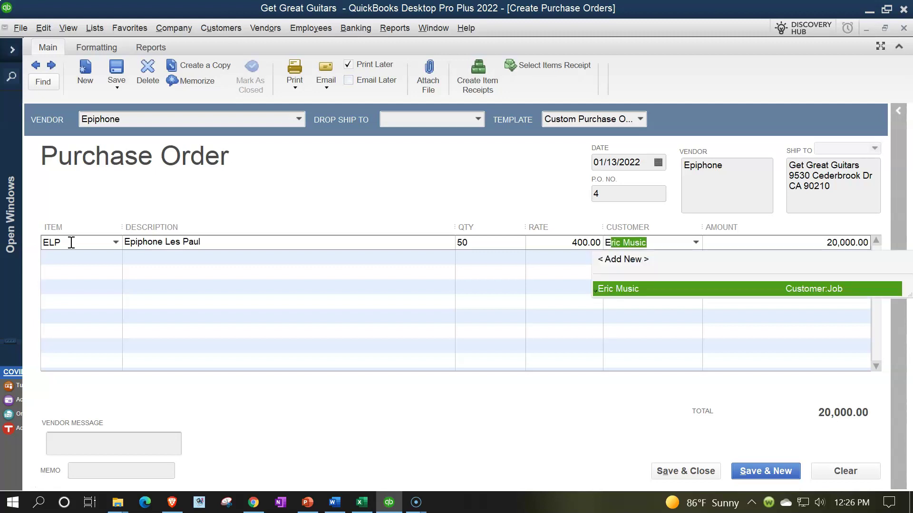
pyautogui.press('BackSpace')
pyautogui.press('BackSpace')
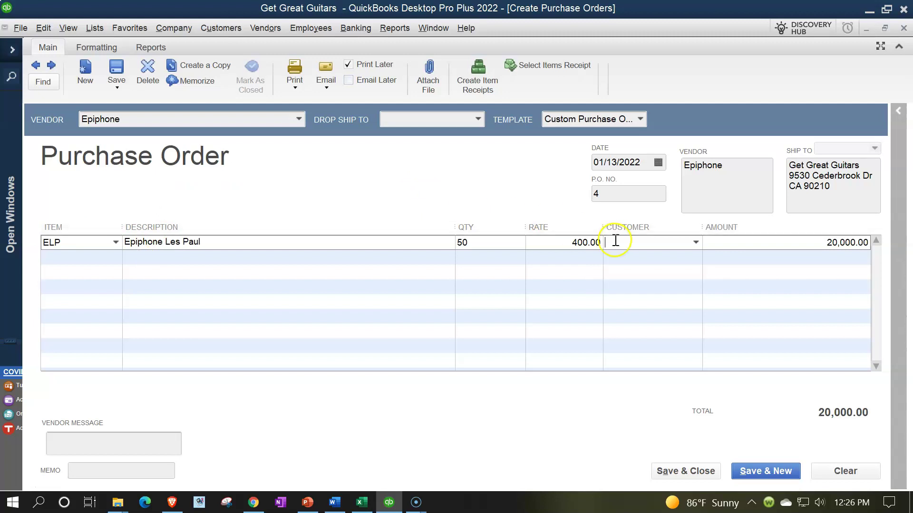
pyautogui.click(696, 243)
pyautogui.click(620, 259)
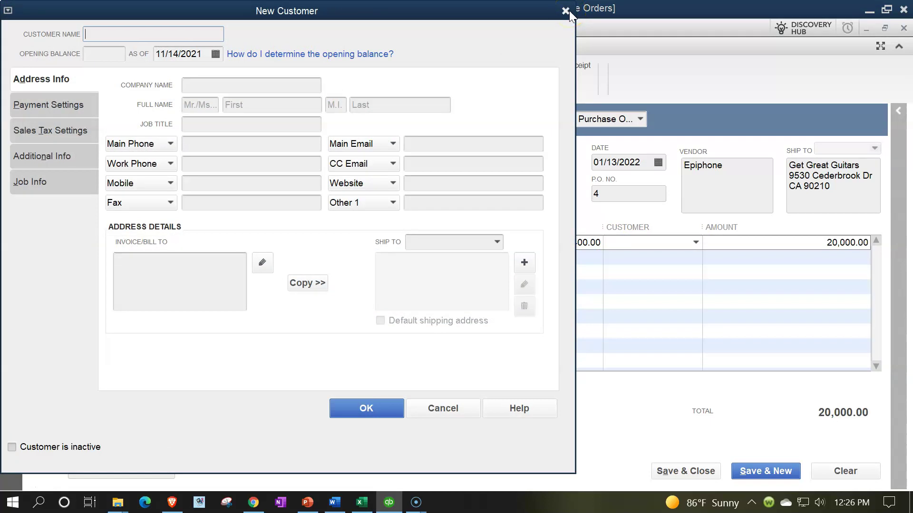
pyautogui.click(566, 11)
# - Assign the Epiphone Les Paul line to the customer Eric Music
pyautogui.write('E')
pyautogui.press('Tab')
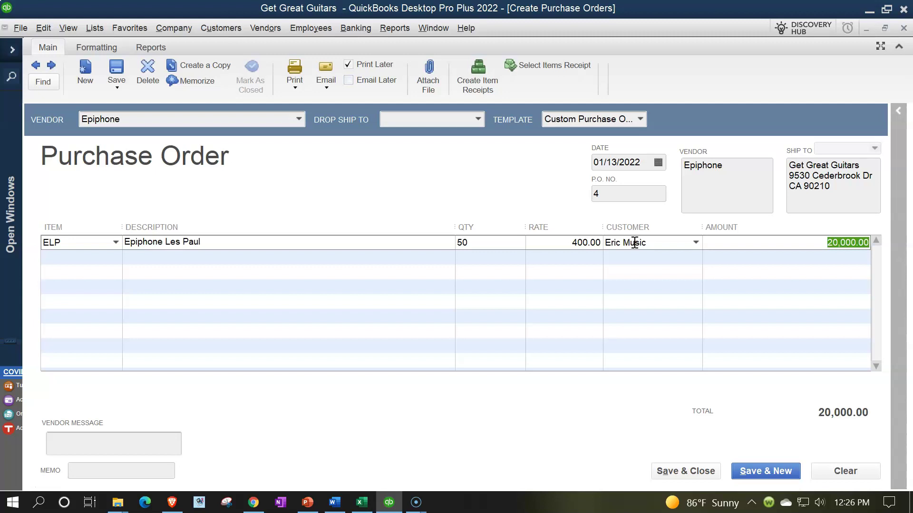
pyautogui.press('Tab')
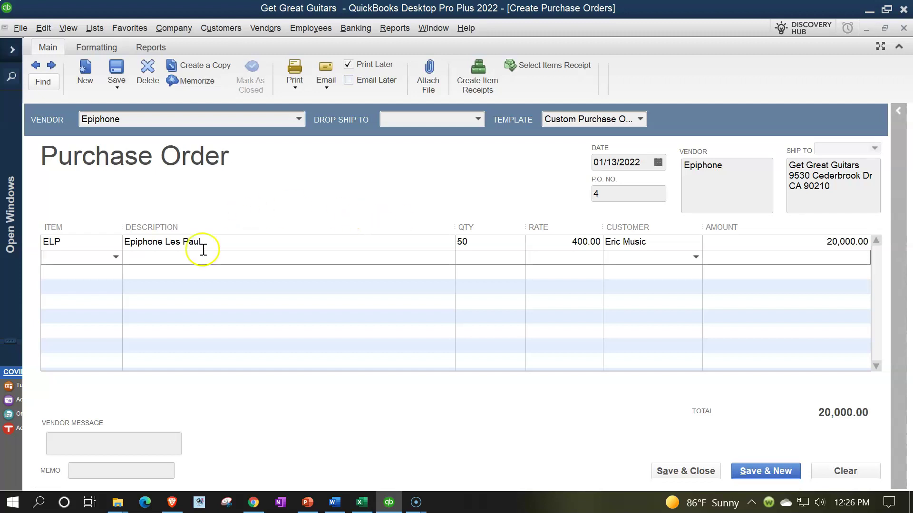
# - Add a second line for the item ELP with a quantity of 10
pyautogui.click(115, 257)
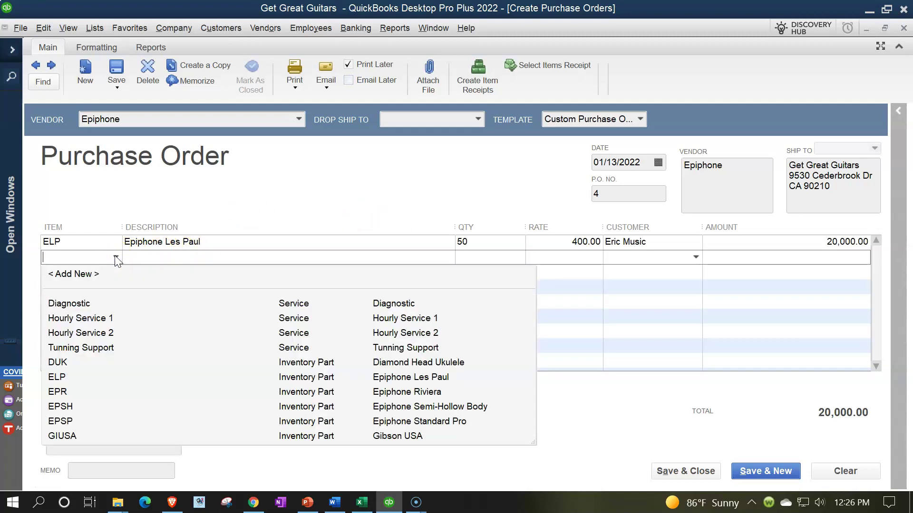
pyautogui.click(67, 377)
pyautogui.press('Tab')
pyautogui.press('Tab')
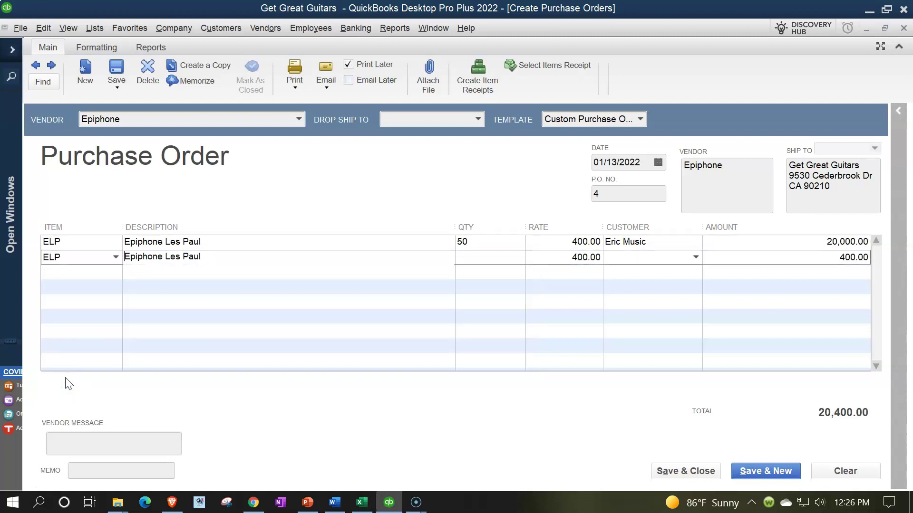
pyautogui.write('10')
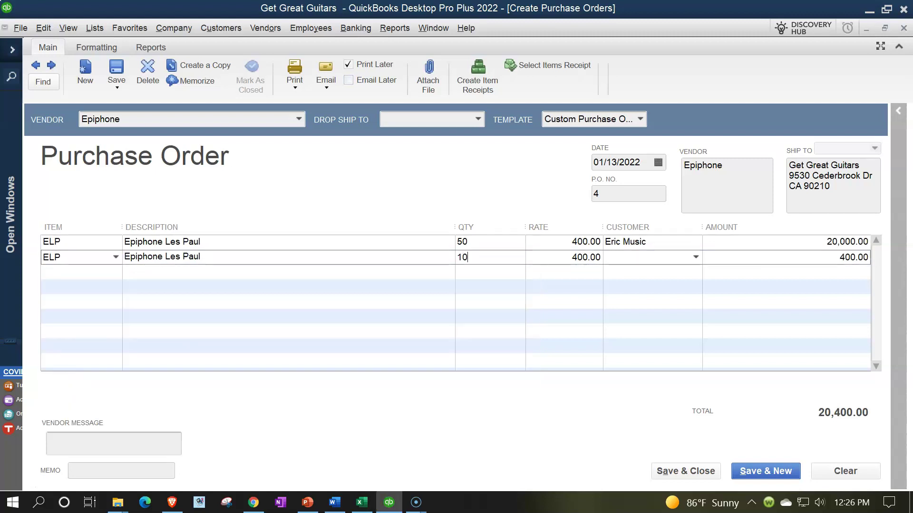
pyautogui.press('Tab')
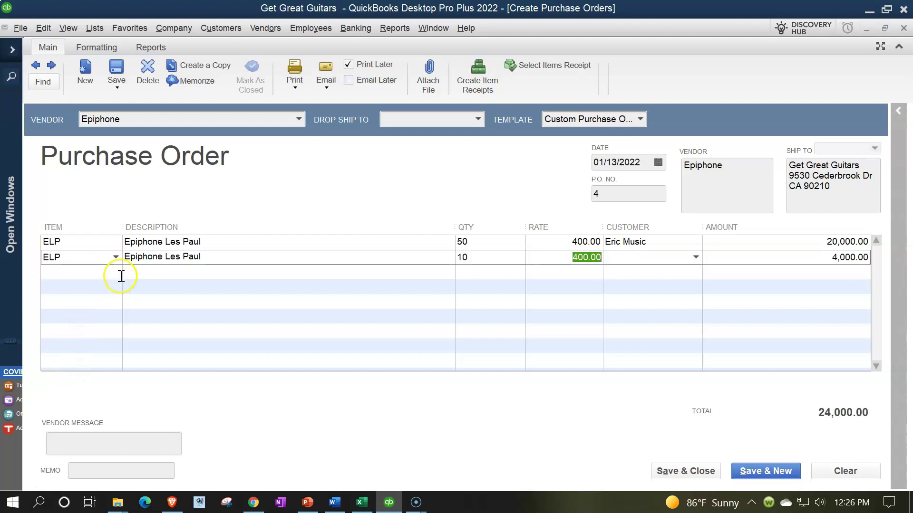
# - Change the second line's item to EPSH (Epiphone Semi-Hollow Body)
pyautogui.click(115, 257)
pyautogui.click(73, 406)
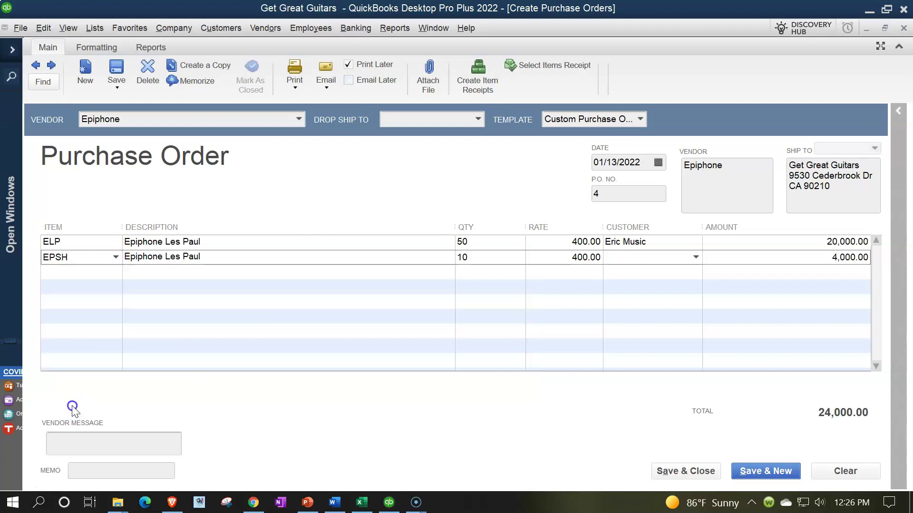
pyautogui.press('Tab')
pyautogui.press('Tab')
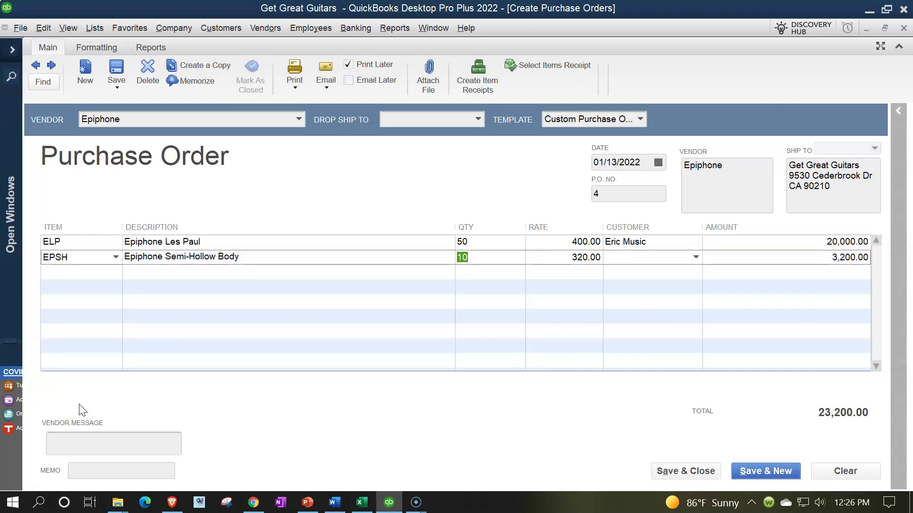
# - Assign the semi-hollow body line to the customer Eric Music and save the order, opening a new blank one
pyautogui.press('Tab')
pyautogui.press('Tab')
pyautogui.write('Er')
pyautogui.press('Tab')
pyautogui.press('Tab')
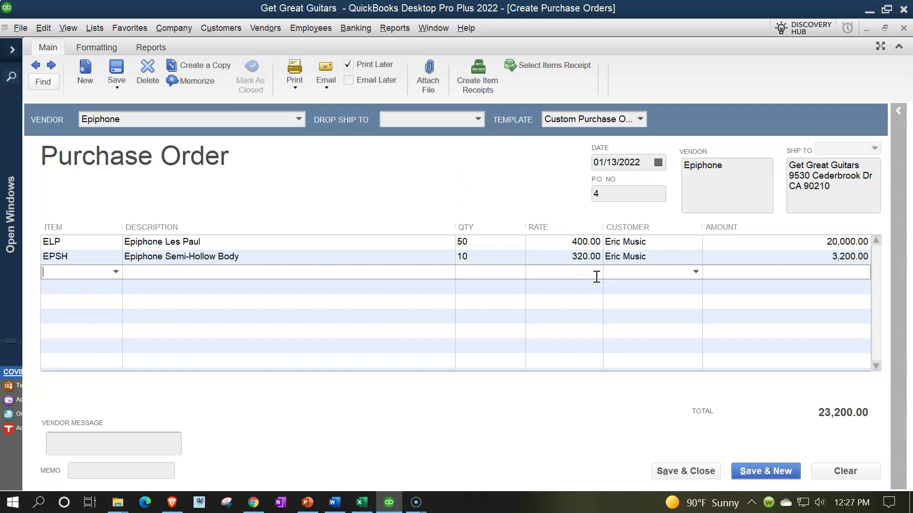
pyautogui.click(750, 471)
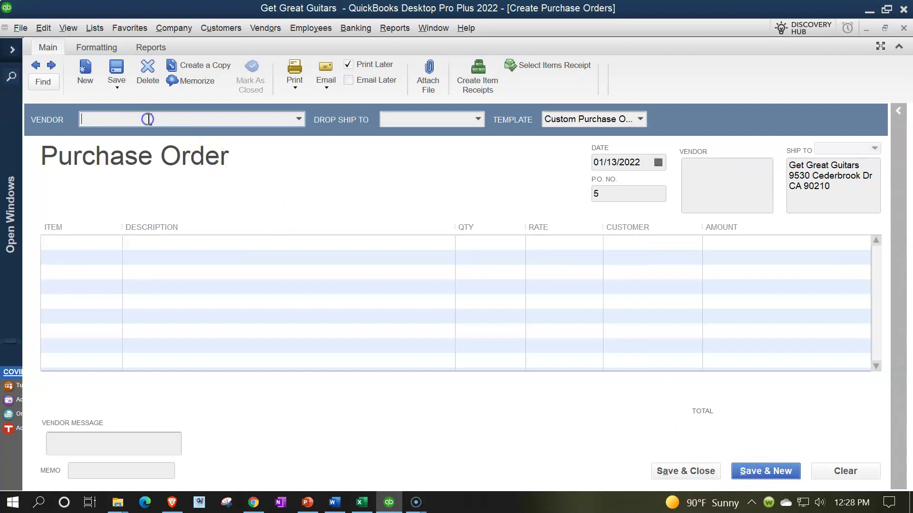
# - Set the new purchase order's vendor to Gibson USA, keeping the date 01/13/2022
pyautogui.write('Gibson USA')
pyautogui.press('Tab')
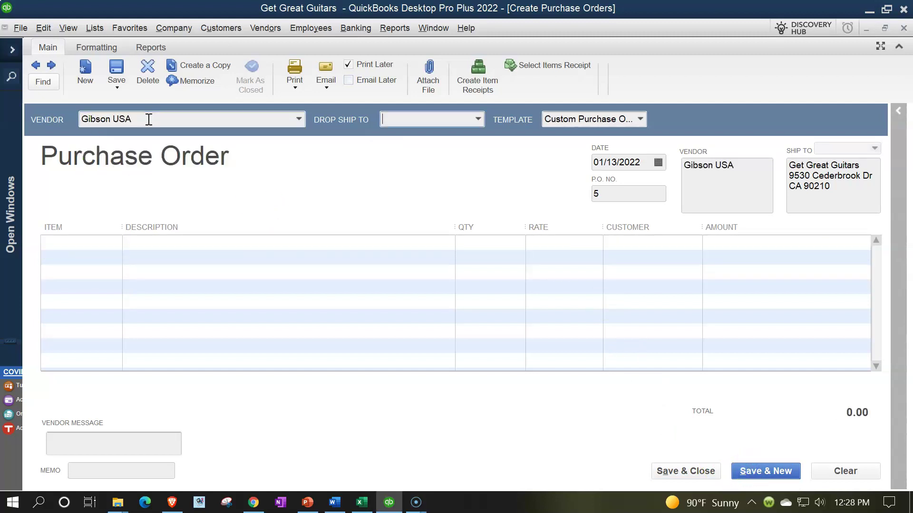
pyautogui.press('Tab')
pyautogui.press('Tab')
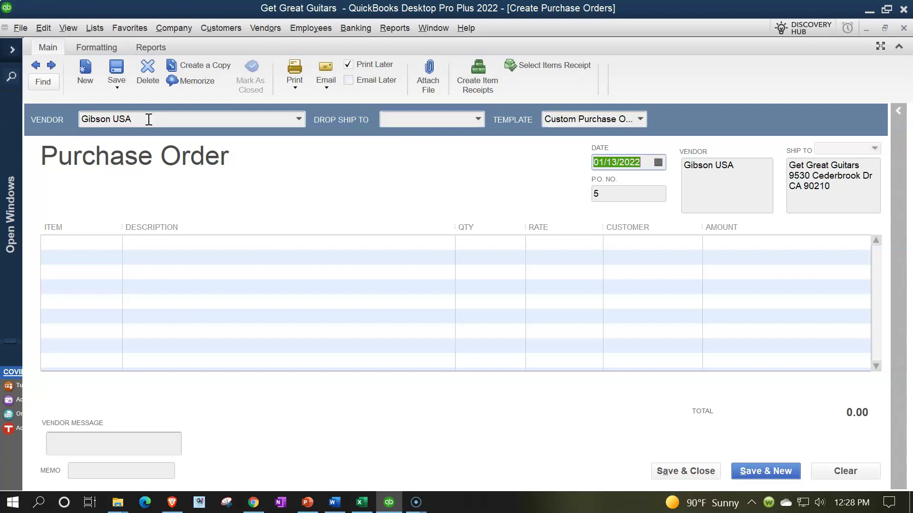
pyautogui.press('Tab')
pyautogui.press('Tab')
pyautogui.press('Tab')
pyautogui.press('Tab')
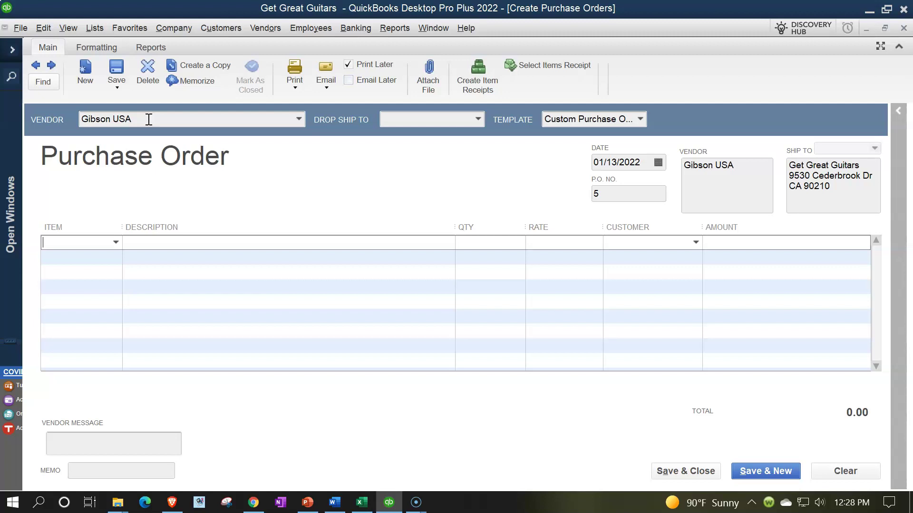
# - Enter the new item code GSB on the first line and agree to add it to the item list
pyautogui.write('GB')
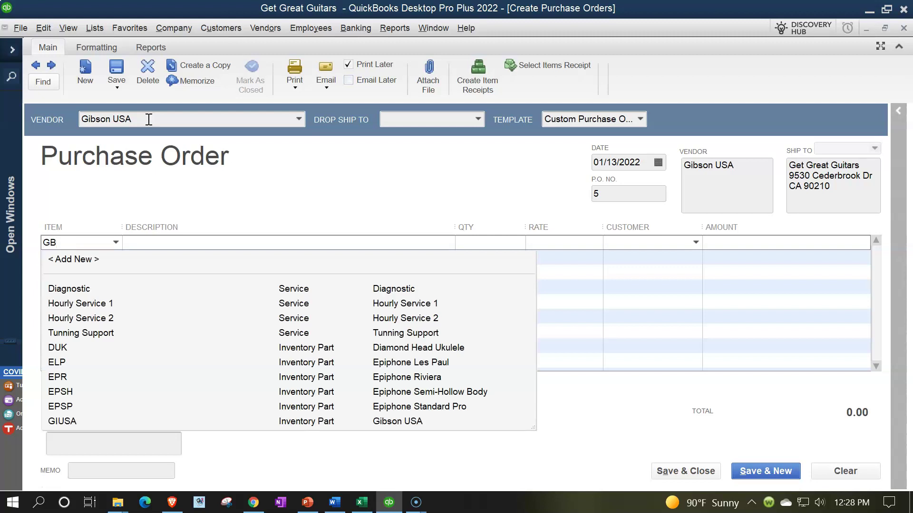
pyautogui.press('BackSpace')
pyautogui.press('BackSpace')
pyautogui.write('GSB')
pyautogui.press('Tab')
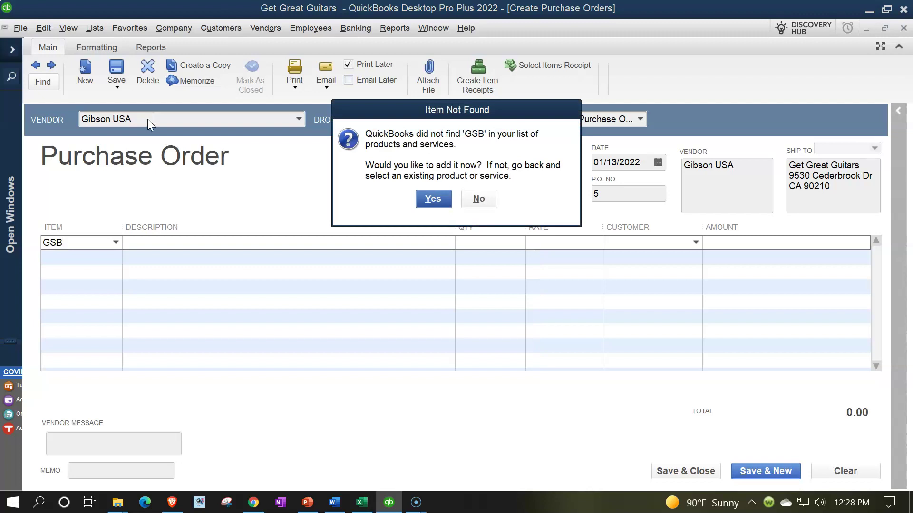
pyautogui.click(433, 199)
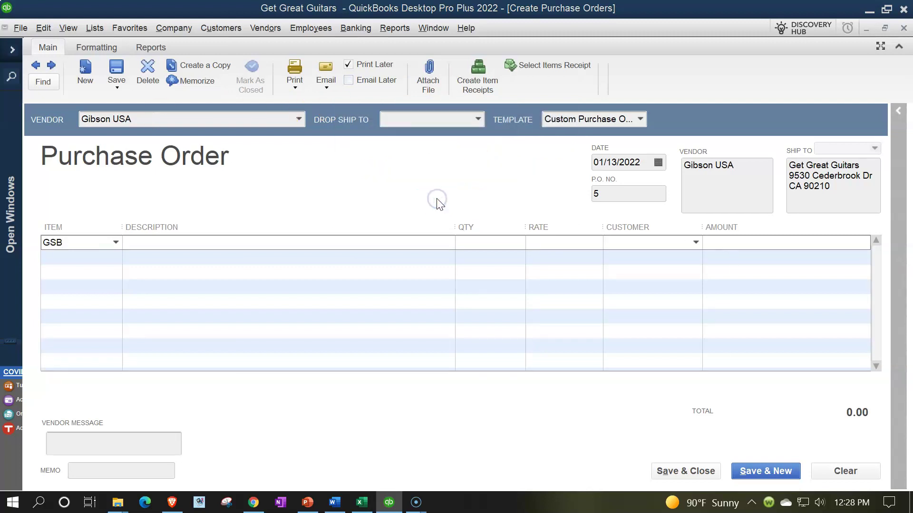
pyautogui.press('Tab')
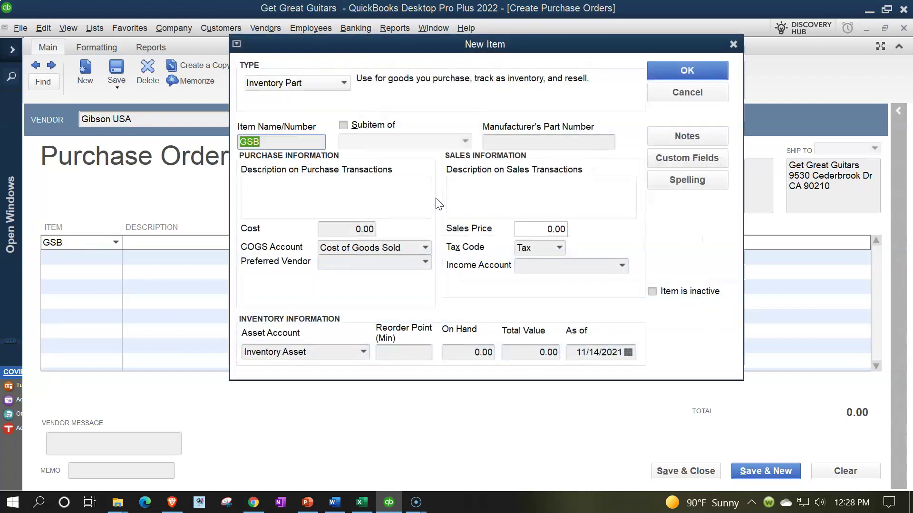
# - Describe the new inventory part GSB as Gibson SG and set its cost to 598
pyautogui.press('Tab')
pyautogui.press('Tab')
pyautogui.press('Tab')
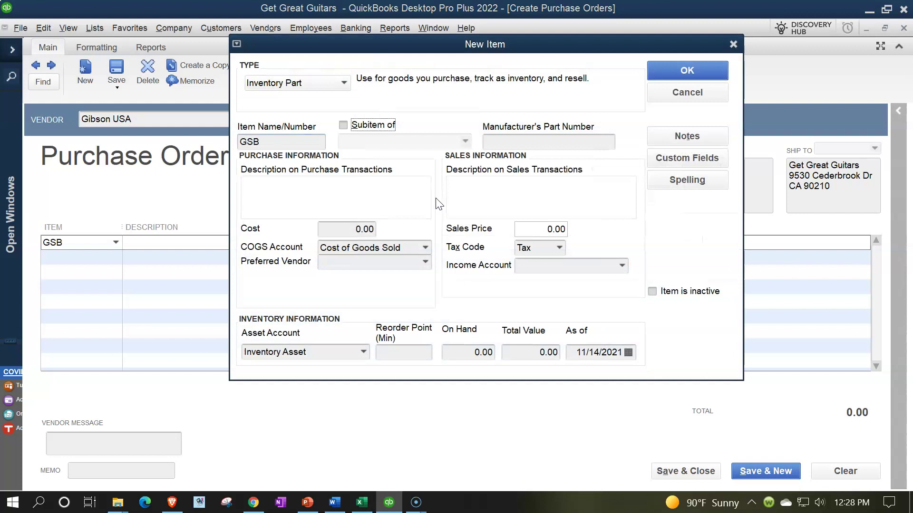
pyautogui.write('Gibson SG')
pyautogui.press('Tab')
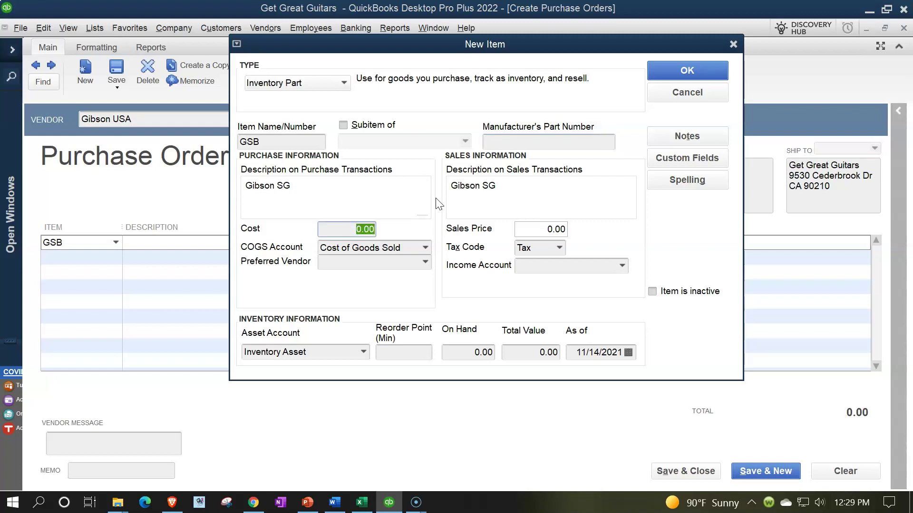
pyautogui.write('598')
pyautogui.press('Tab')
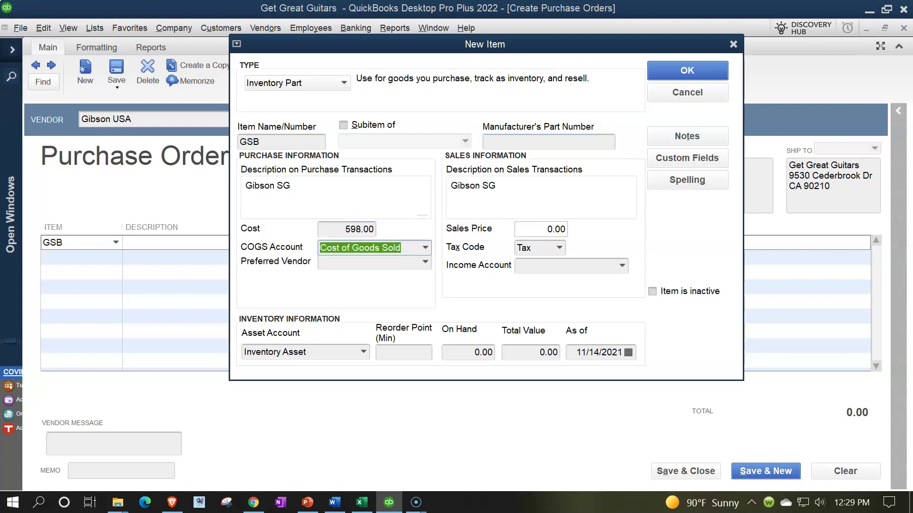
# - Set the new GSB item's preferred vendor to Gibson USA and its sales price to 777
pyautogui.press('Tab')
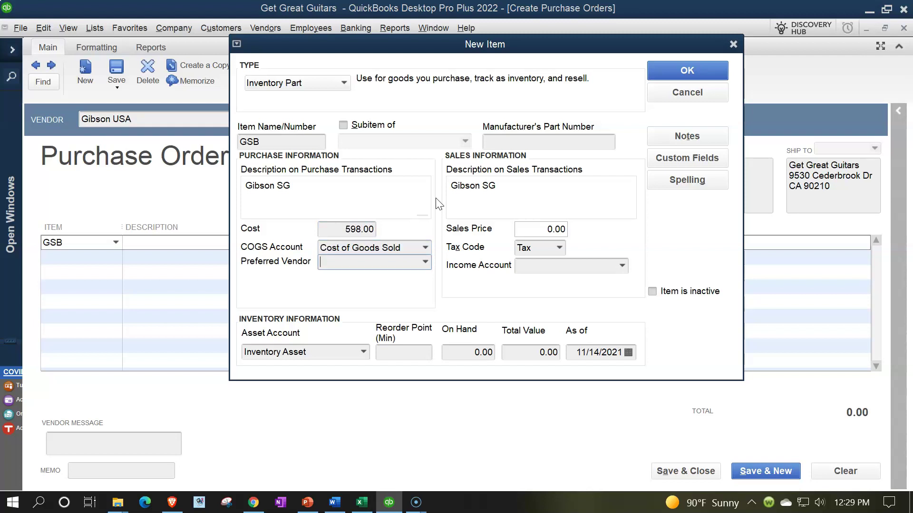
pyautogui.write('Gibson USA')
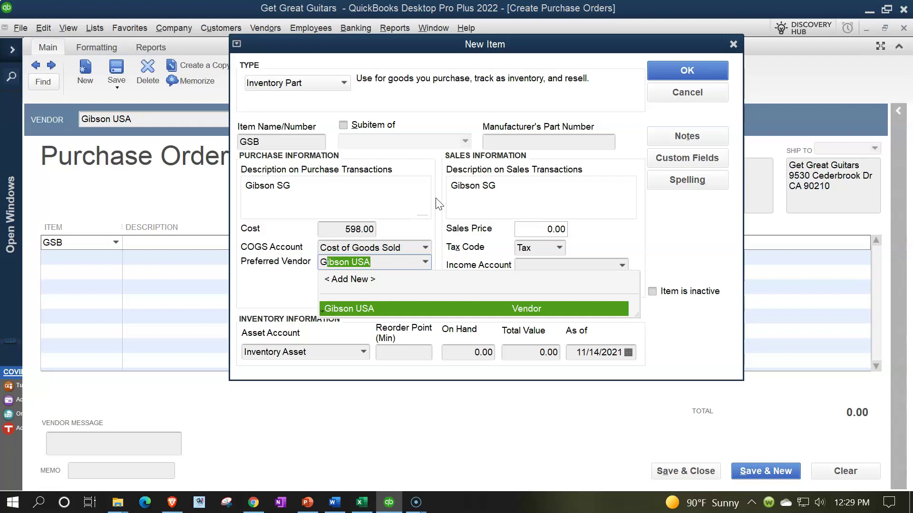
pyautogui.press('Tab')
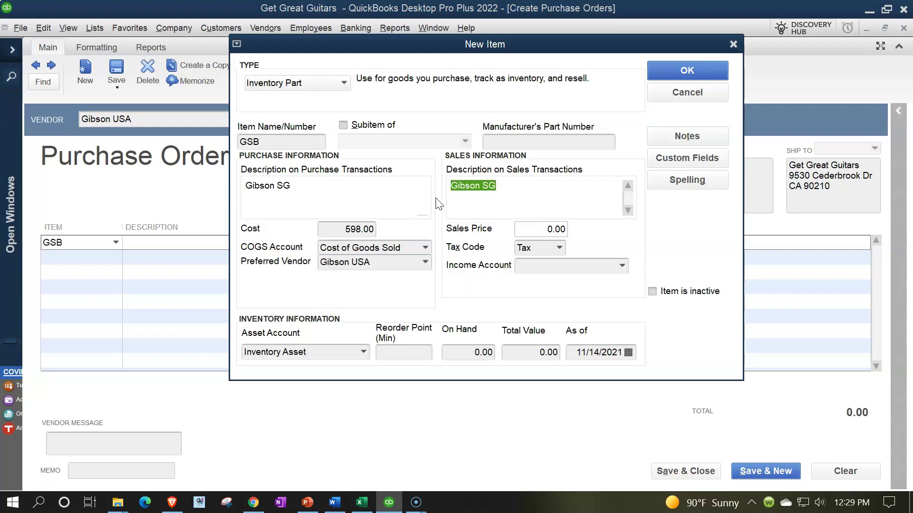
pyautogui.press('Tab')
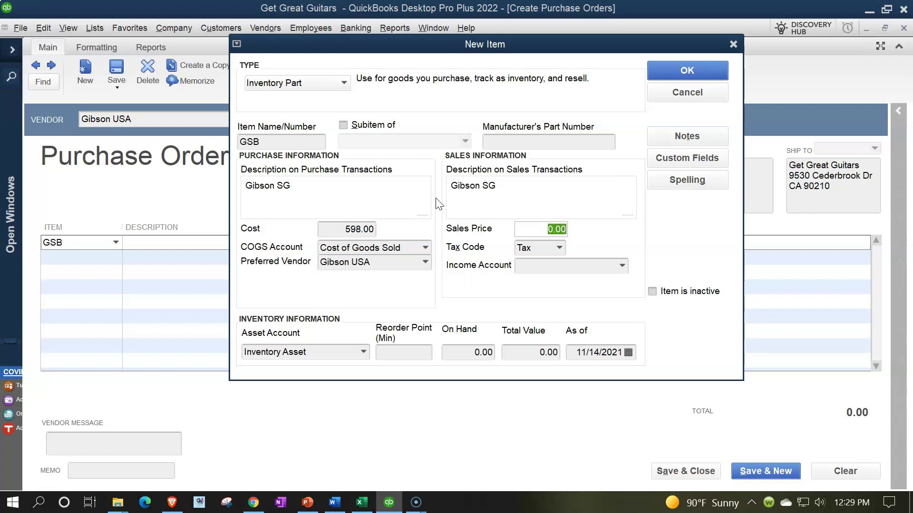
pyautogui.write('777.')
pyautogui.press('BackSpace')
pyautogui.press('Tab')
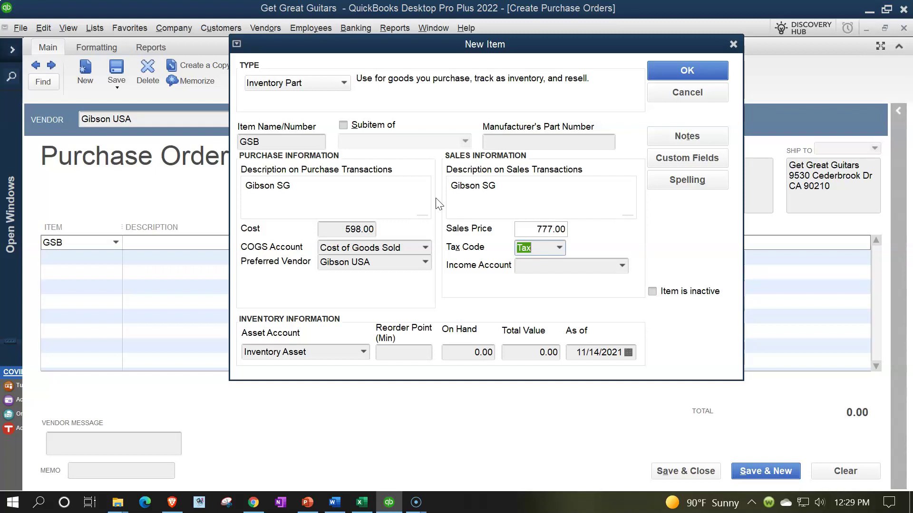
# - Assign the GSB item to the Sales income account, keeping Inventory Asset as its asset account, and save the item
pyautogui.press('Tab')
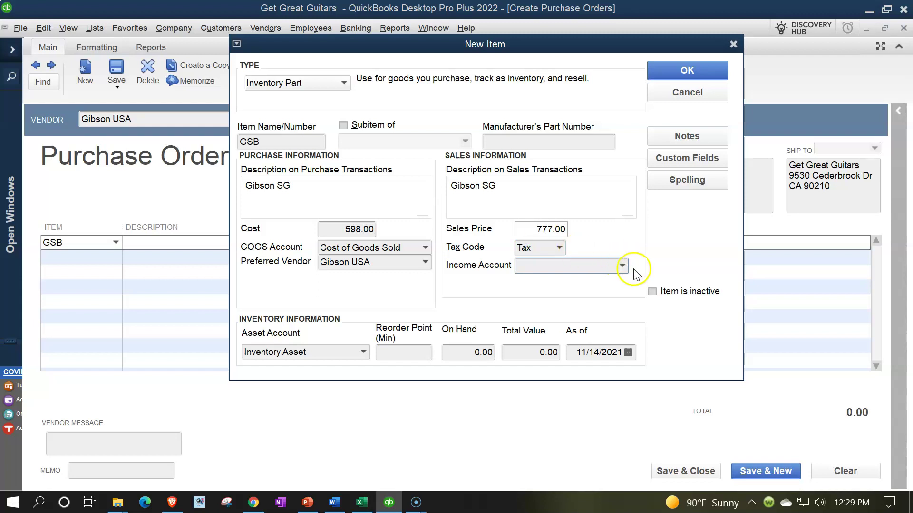
pyautogui.click(620, 265)
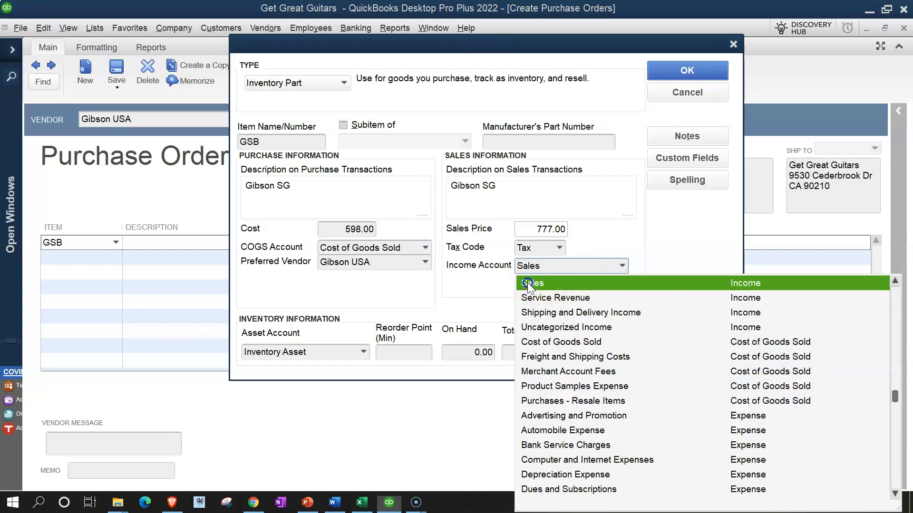
pyautogui.click(527, 282)
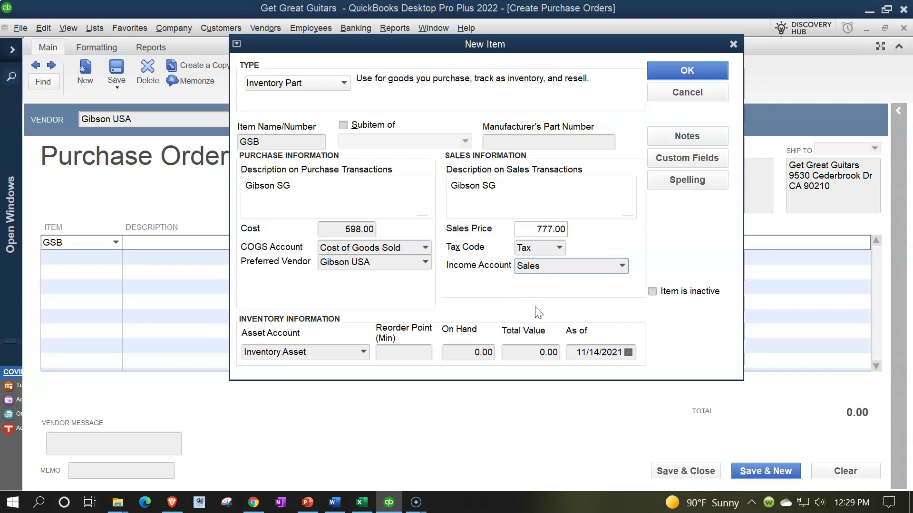
pyautogui.click(300, 353)
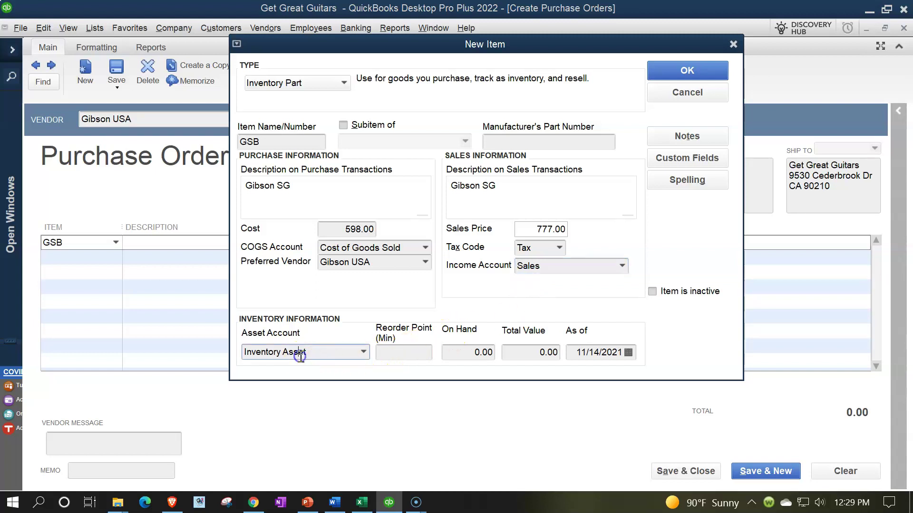
pyautogui.click(409, 352)
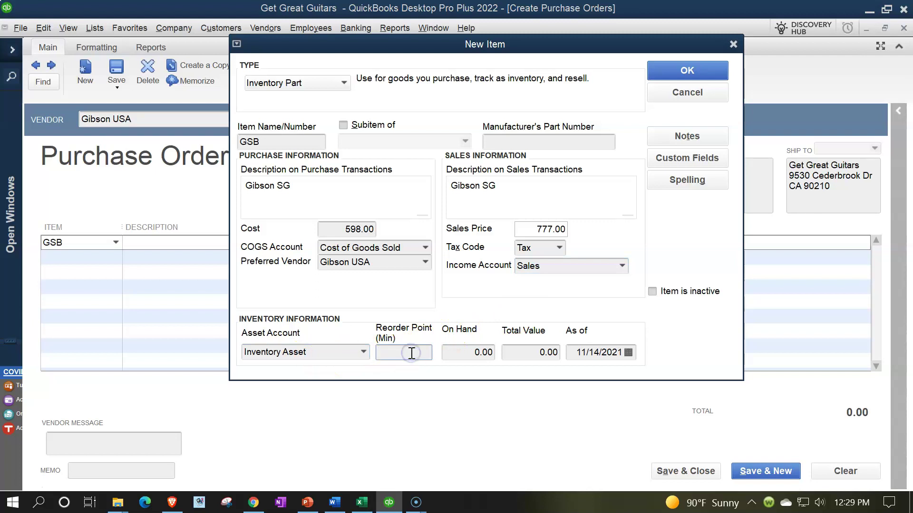
pyautogui.click(451, 352)
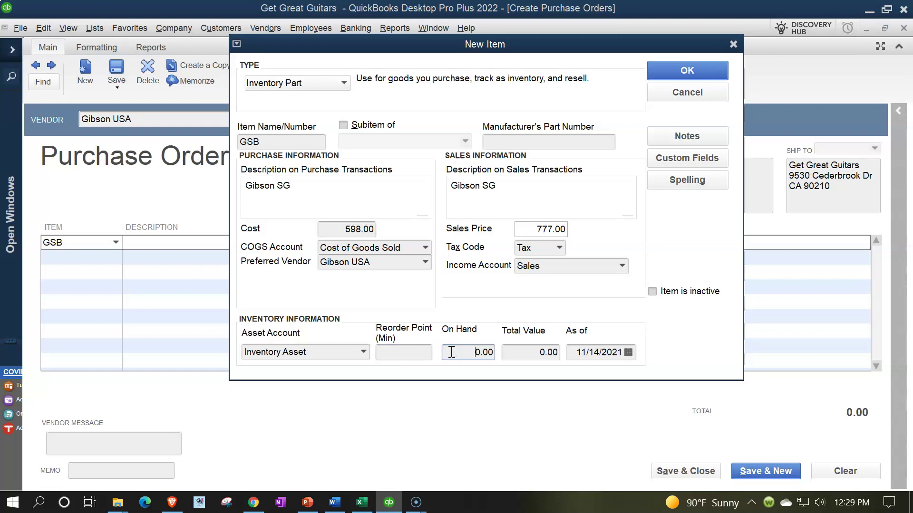
pyautogui.click(313, 352)
pyautogui.click(660, 73)
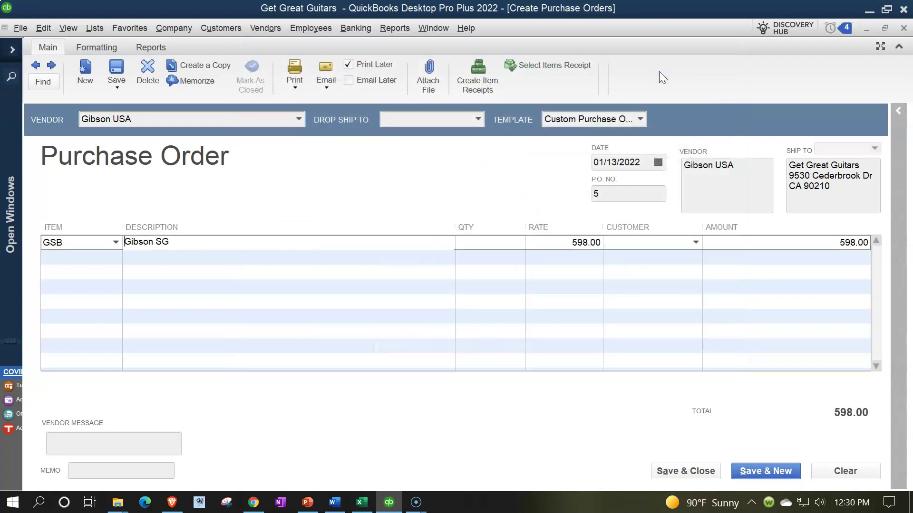
# - Set the Gibson SG line's quantity to 10 on the Gibson USA purchase order
pyautogui.click(473, 241)
pyautogui.write('10')
pyautogui.press('Tab')
pyautogui.press('Tab')
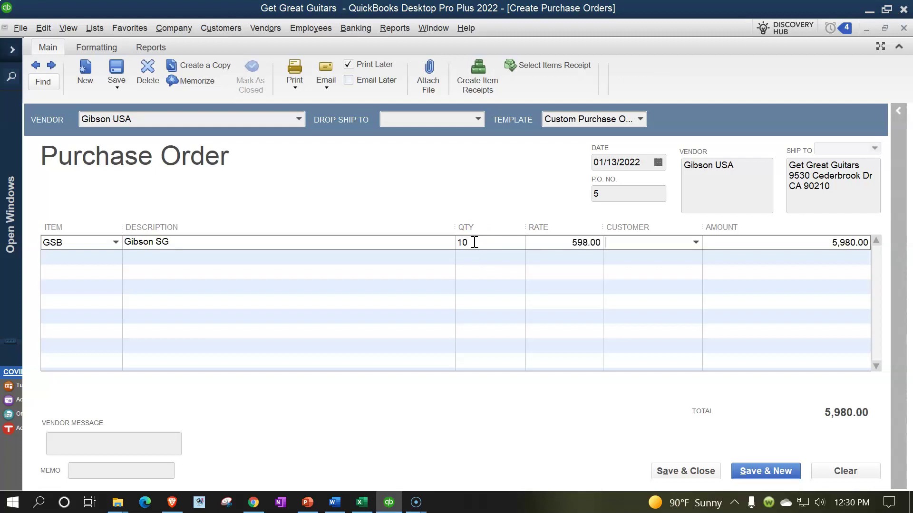
# - Assign the Gibson SG line to Music Stuff Store, quick-adding it as a customer, and save and close the purchase order
pyautogui.write('Music S')
pyautogui.write('ud')
pyautogui.press('BackSpace')
pyautogui.press('BackSpace')
pyautogui.write('tuff Store')
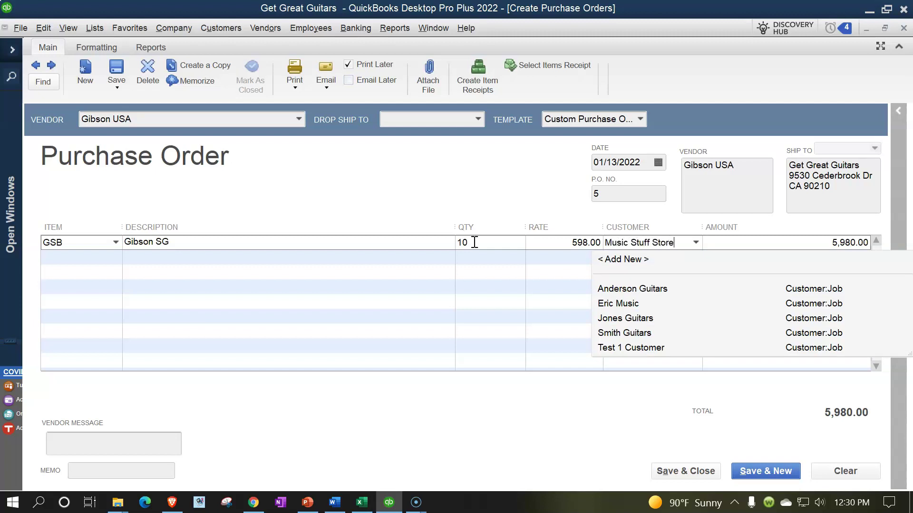
pyautogui.press('Tab')
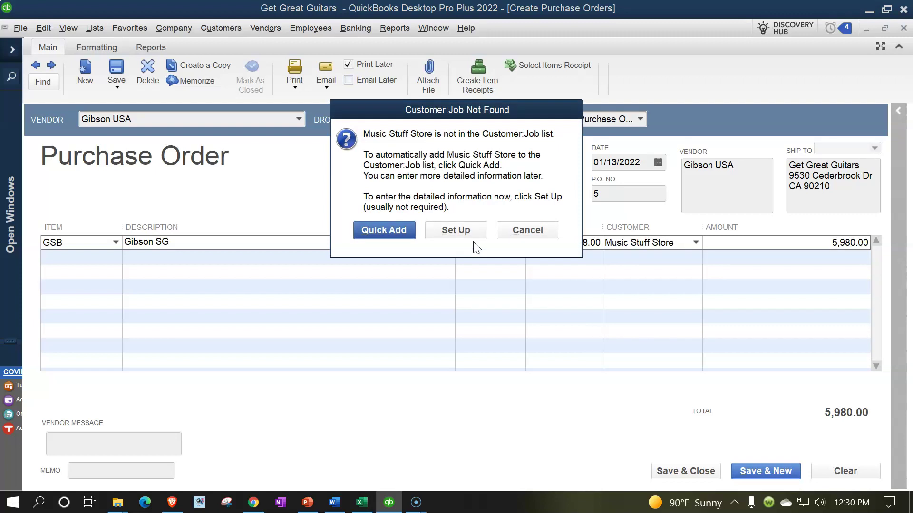
pyautogui.click(386, 231)
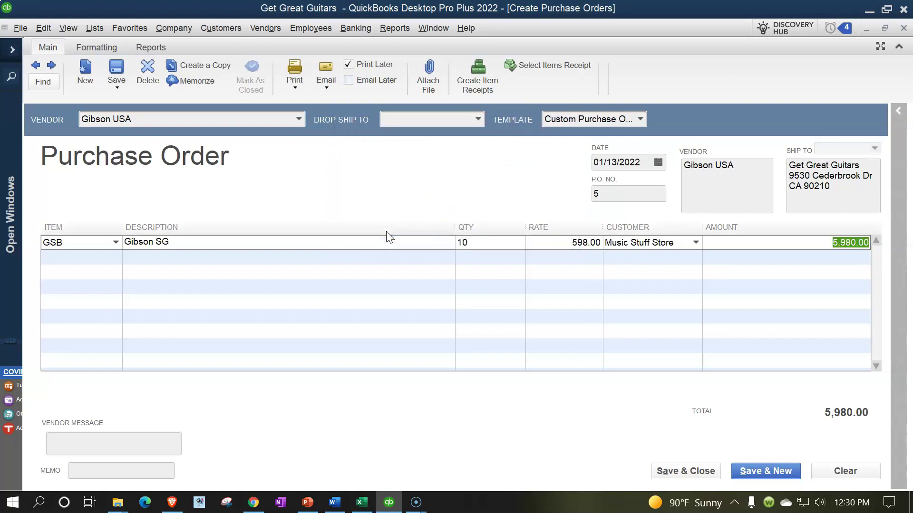
pyautogui.press('Tab')
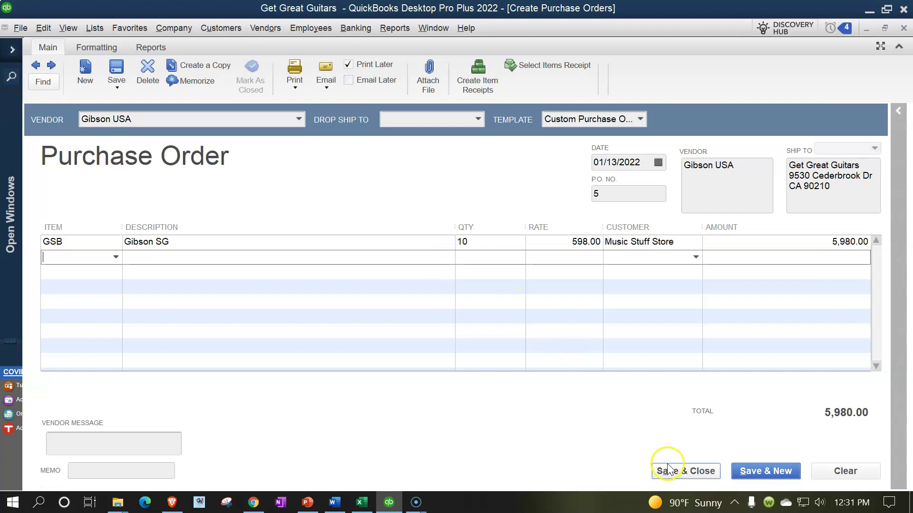
pyautogui.click(685, 474)
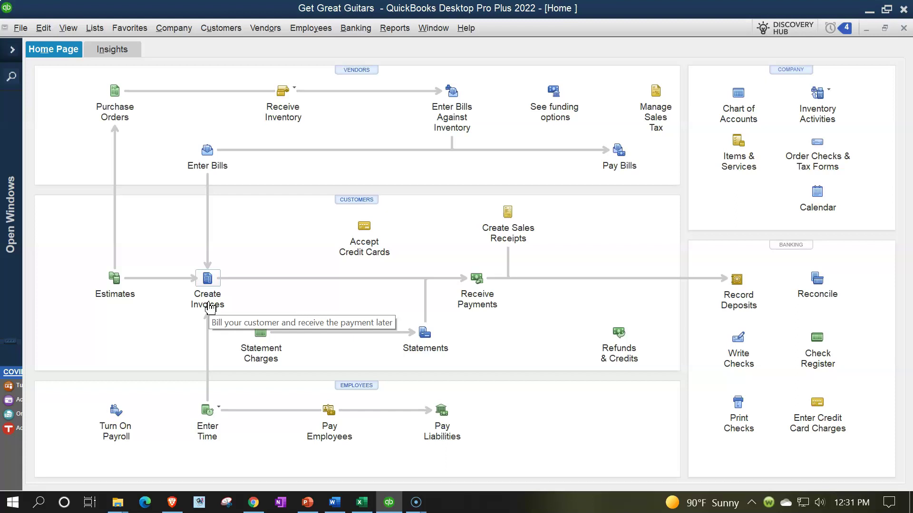
# - Show the purchase order transactions in the Vendor Center, with the open windows list expanded
pyautogui.click(126, 124)
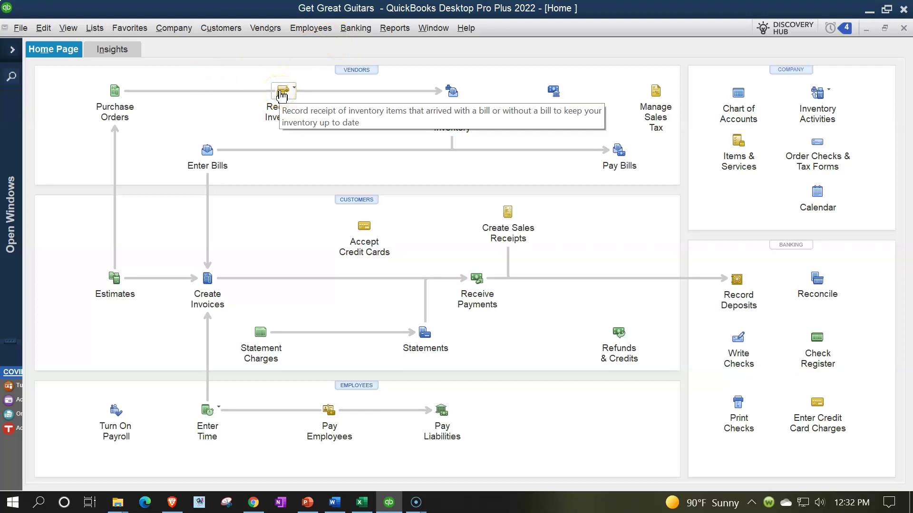
pyautogui.click(265, 28)
pyautogui.click(276, 40)
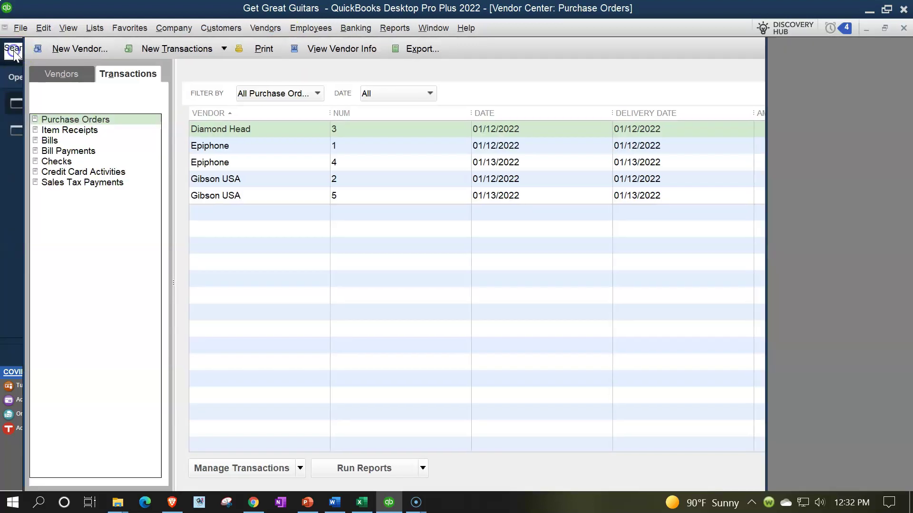
pyautogui.click(14, 53)
pyautogui.click(181, 120)
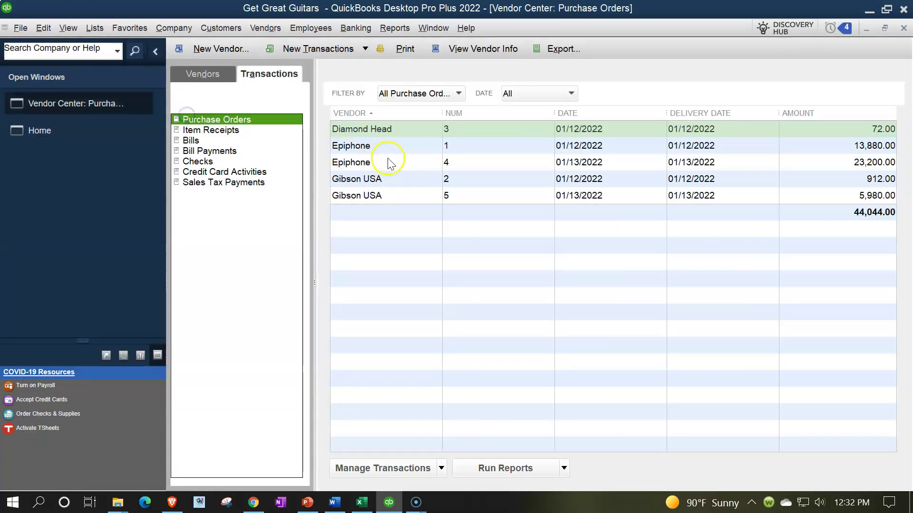
# - Filter the vendor transactions to open purchase orders, review them and close the Vendor Center
pyautogui.click(454, 94)
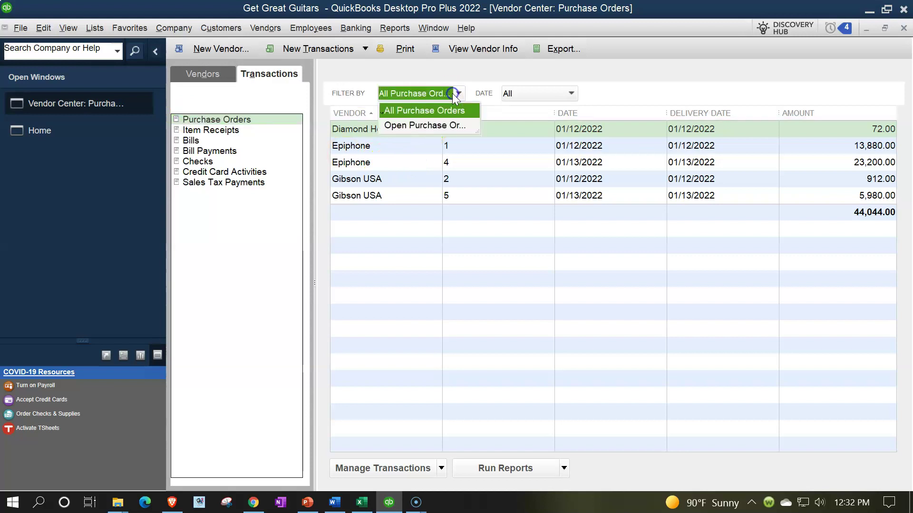
pyautogui.click(435, 126)
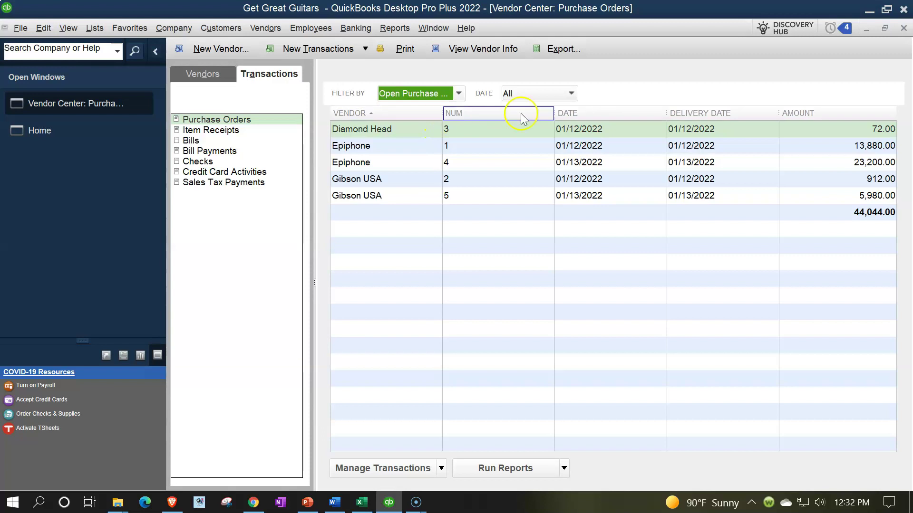
pyautogui.click(903, 29)
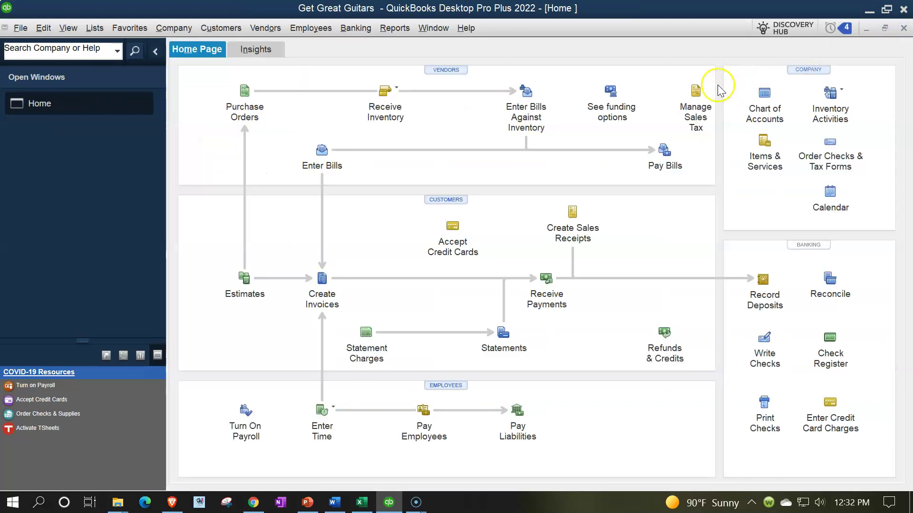